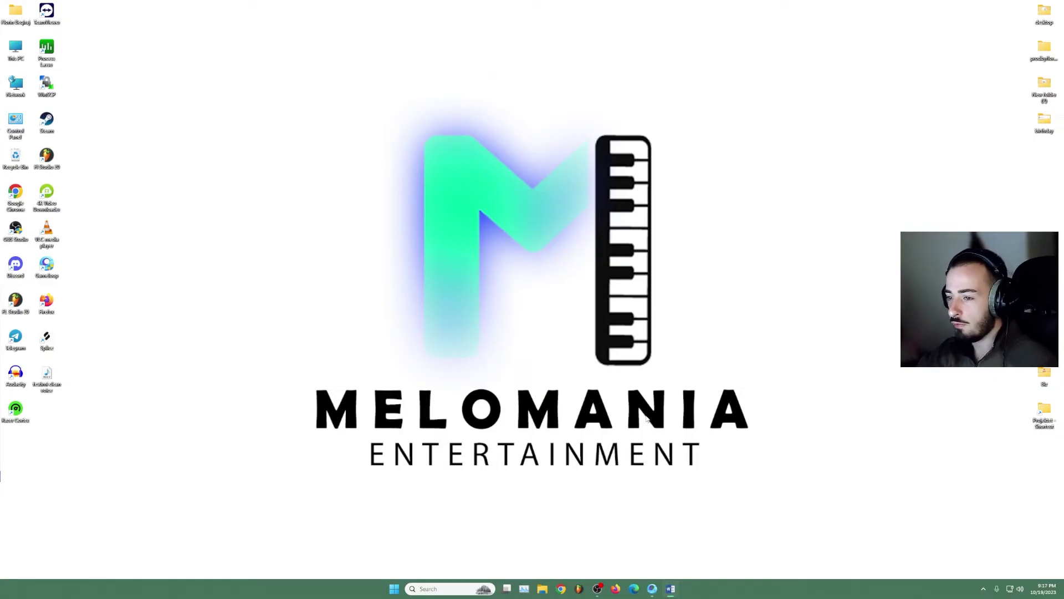
- Open the NVIDIA Control Panel from the desktop and select Image Sharpening in the global Manage 3D Settings list
right_click(462, 254)
click(493, 357)
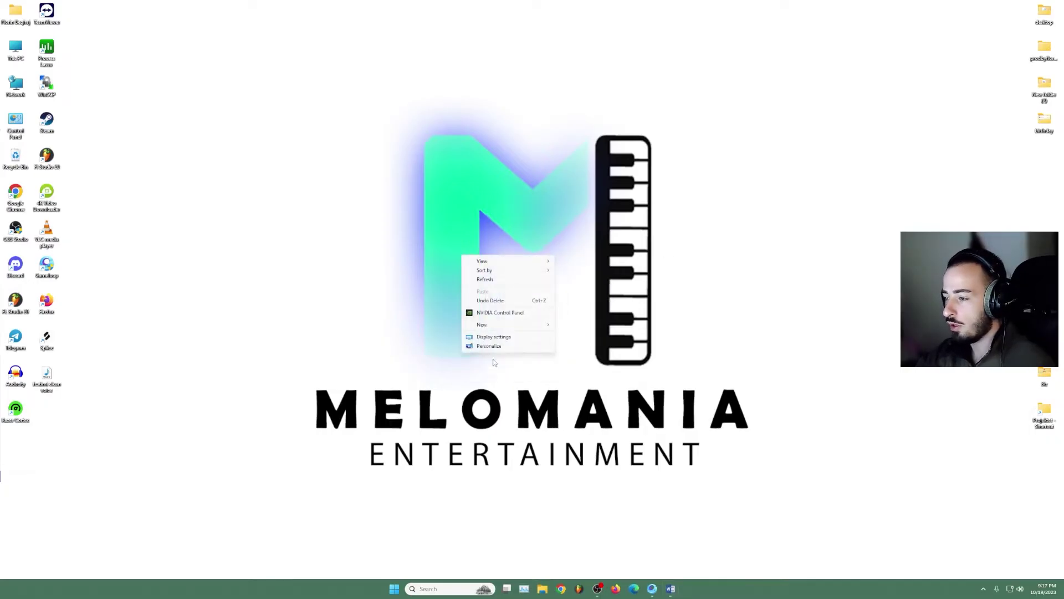
click(493, 314)
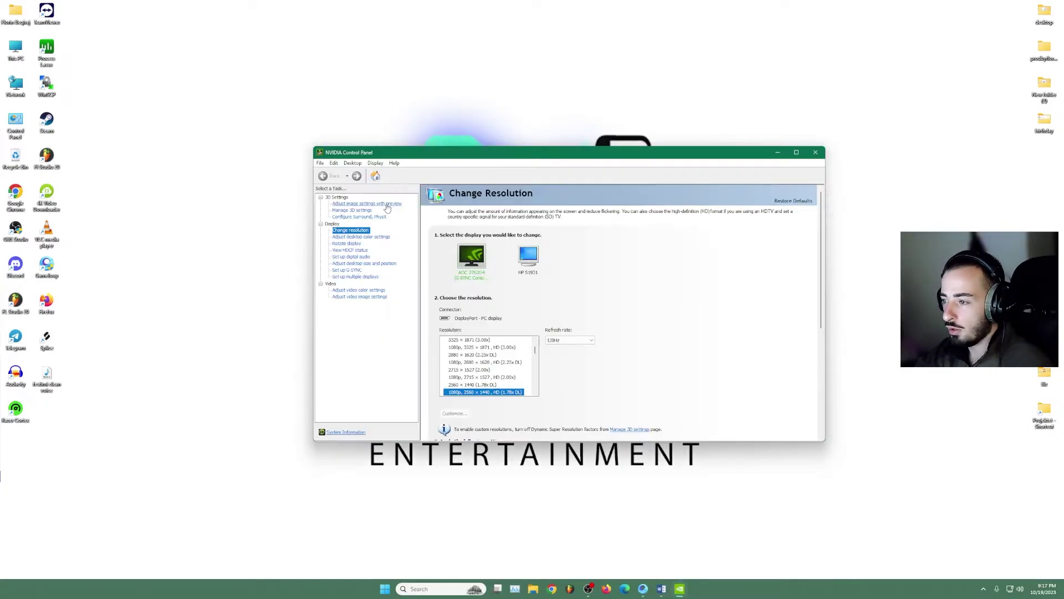
click(354, 211)
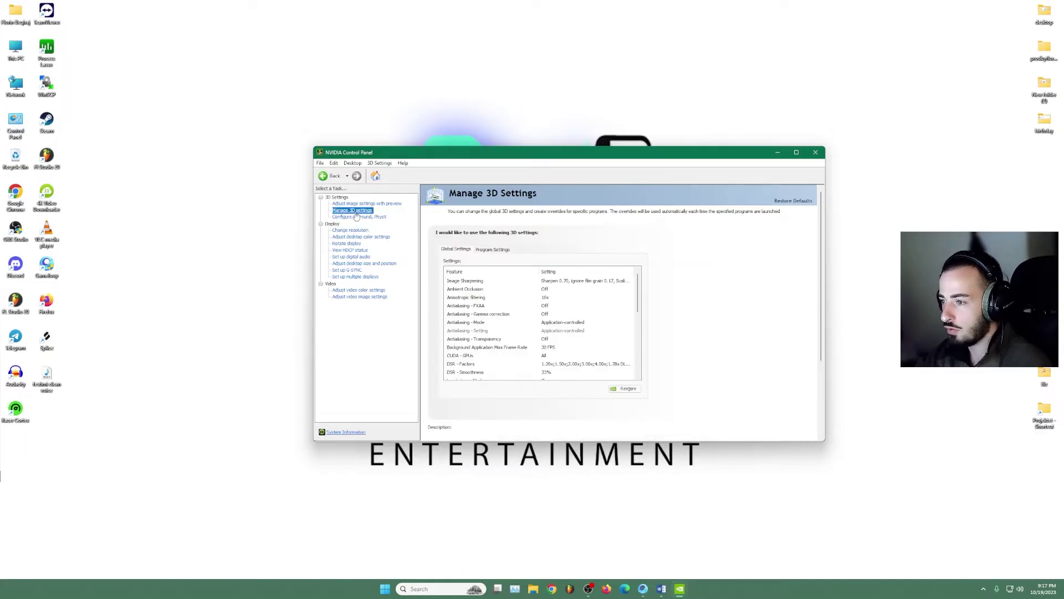
click(475, 281)
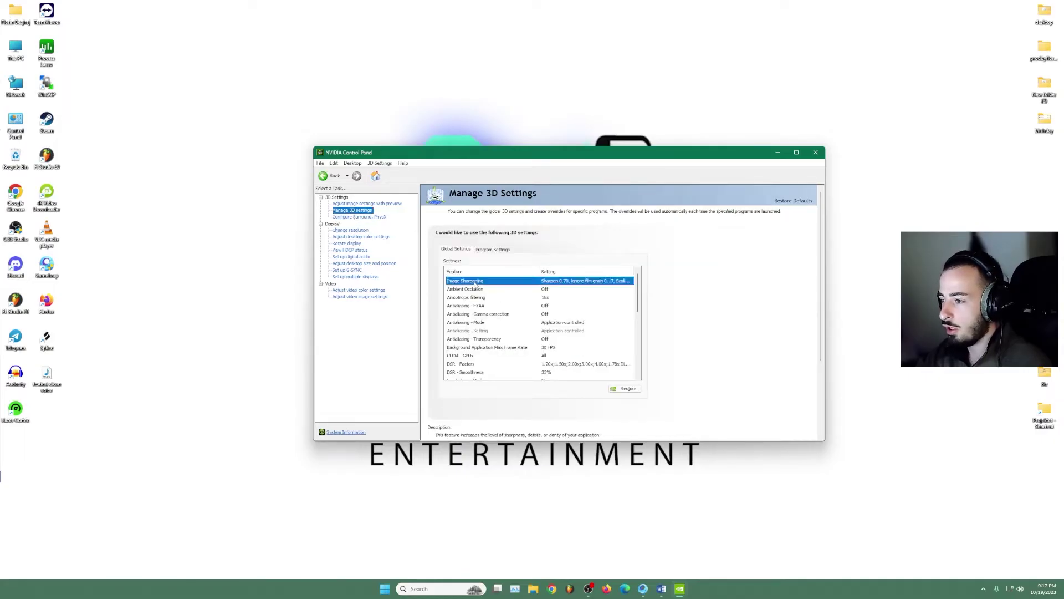
click(468, 283)
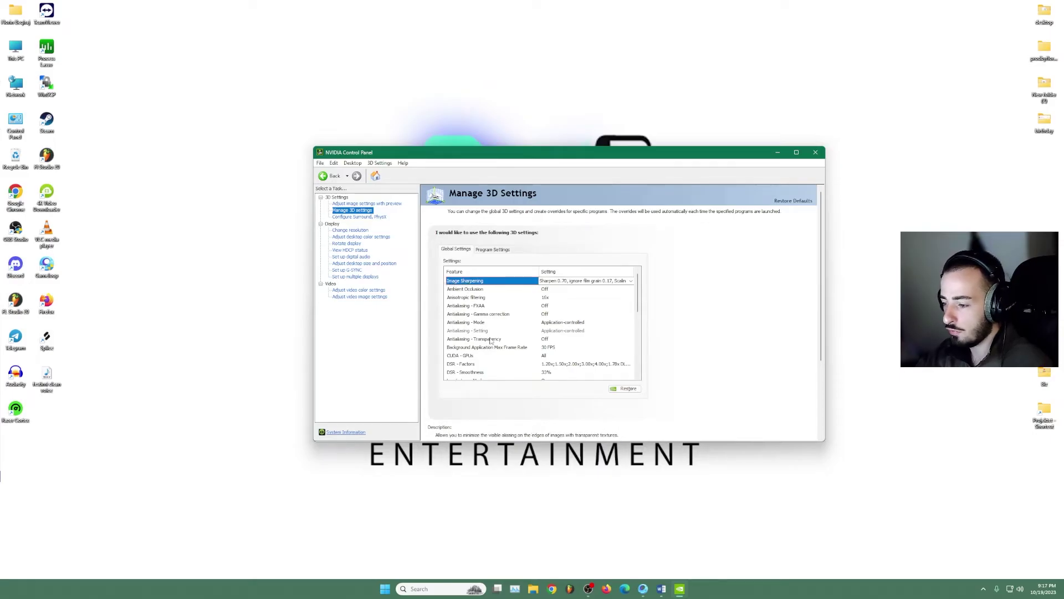
- Search Windows for the Registry Editor and launch it
click(435, 586)
text(regis)
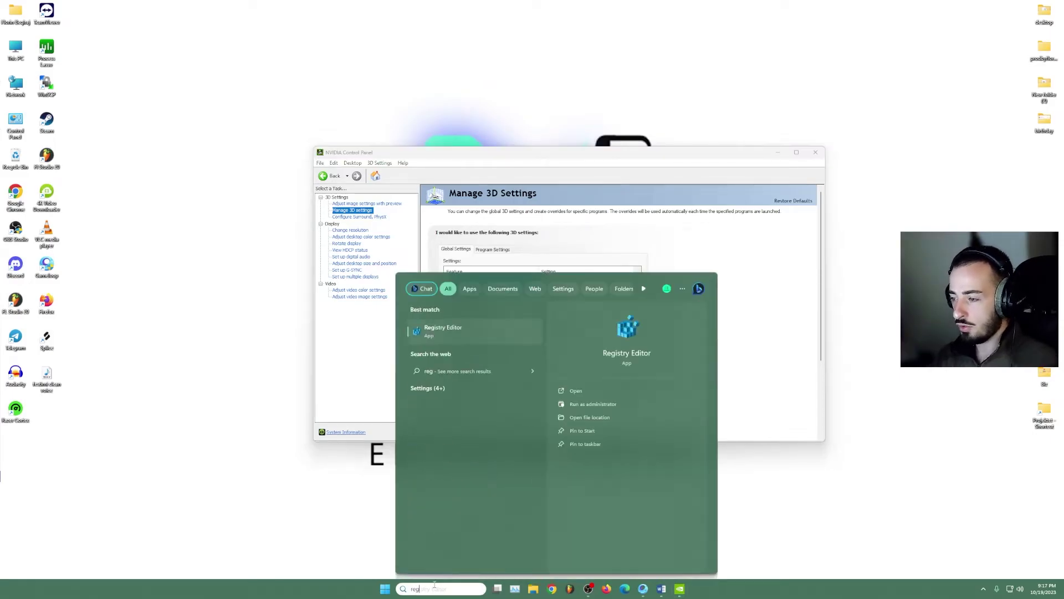
click(474, 333)
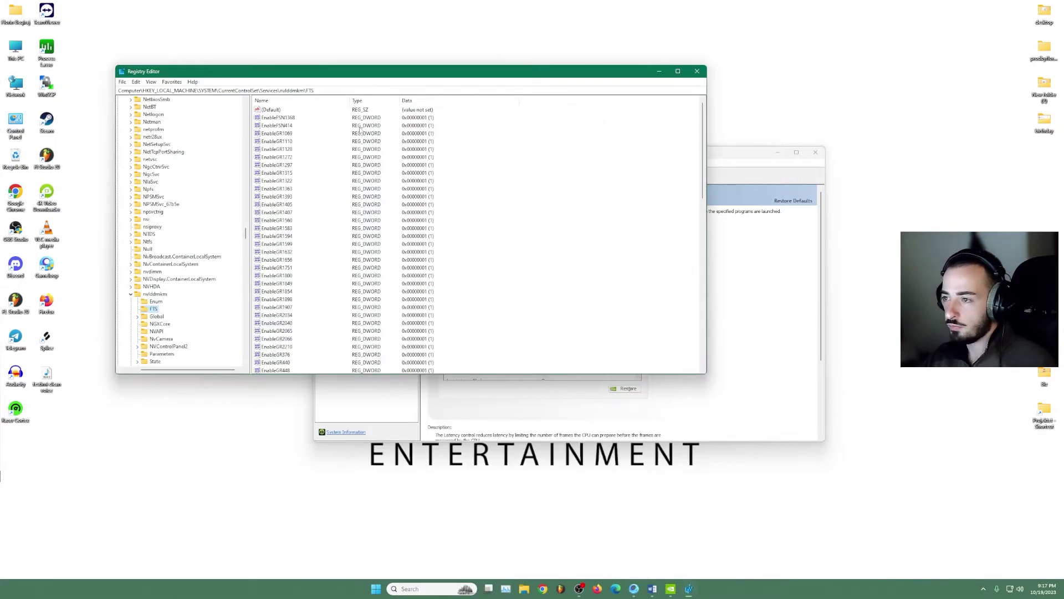
- Copy the registry path Computer\HKEY_LOCAL_MACHINE\SYSTEM\CurrentControlSet\Services\nvlddmkm\FTS and paste it back as the location
drag(333, 71, 149, 112)
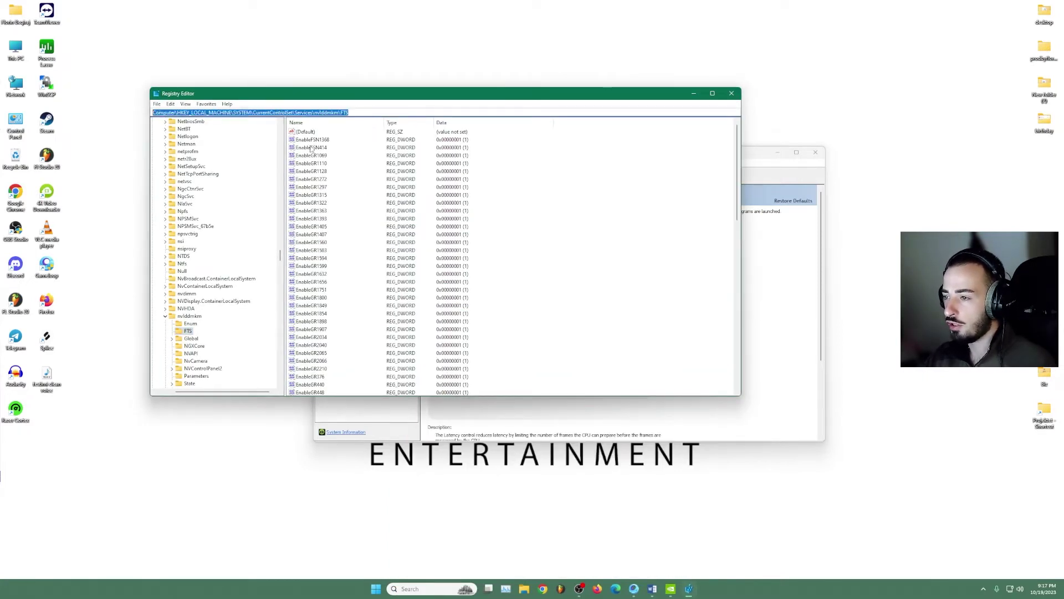
drag(360, 113, 142, 111)
key(ctrl+c)
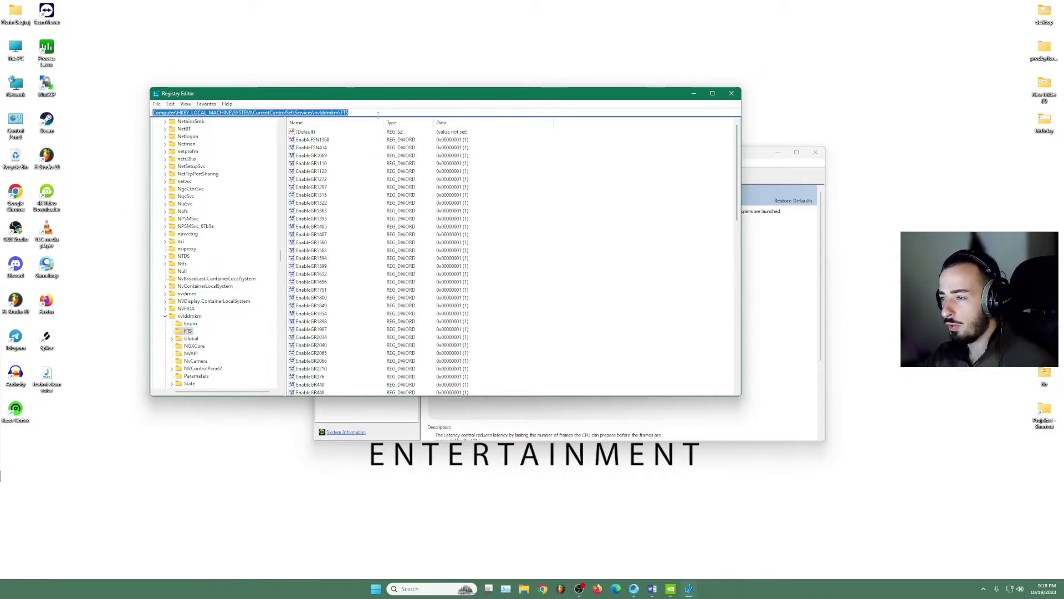
drag(378, 113, 119, 109)
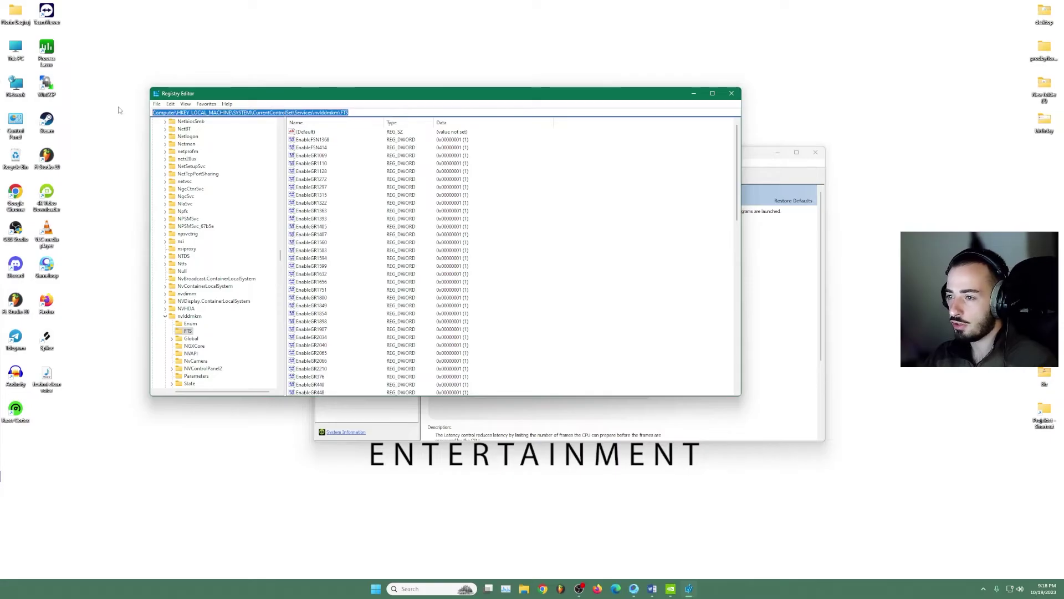
key(ctrl+v)
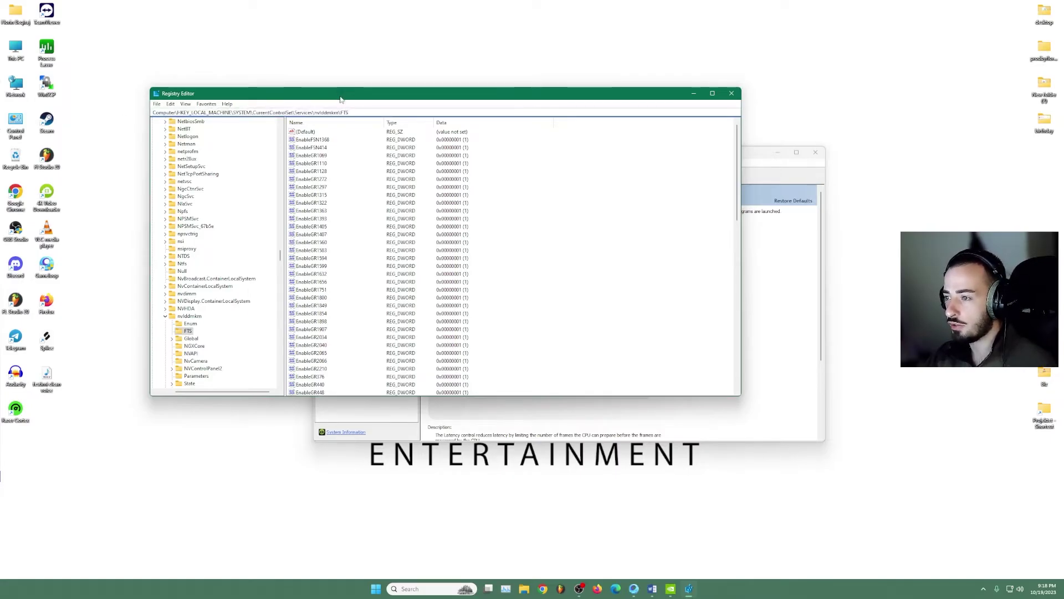
click(352, 114)
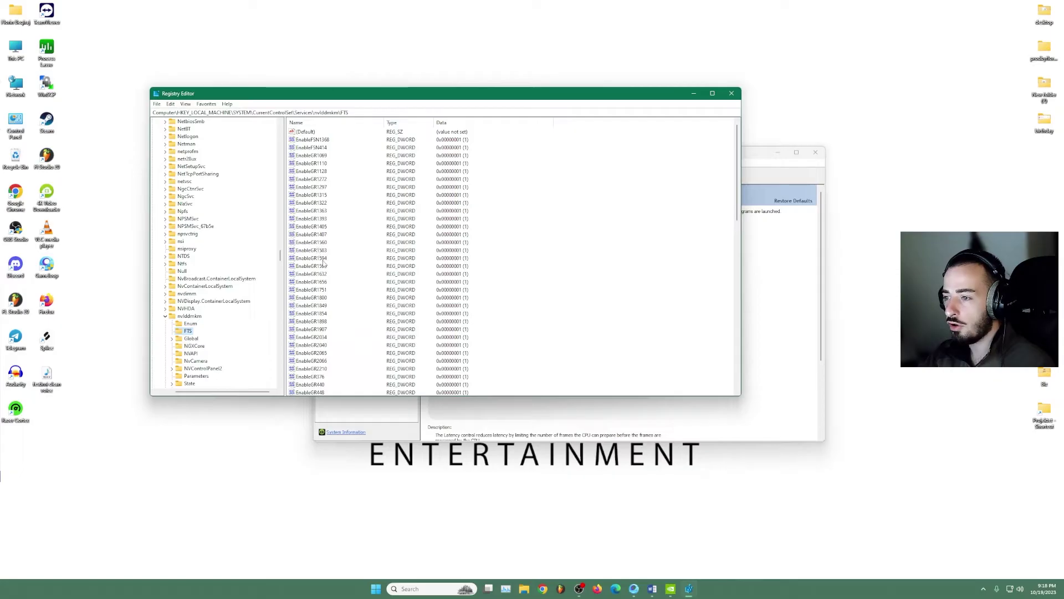
- Edit the EnableGR535 DWORD in the FTS key and confirm it with value data 0
scroll(327, 264, down, 3)
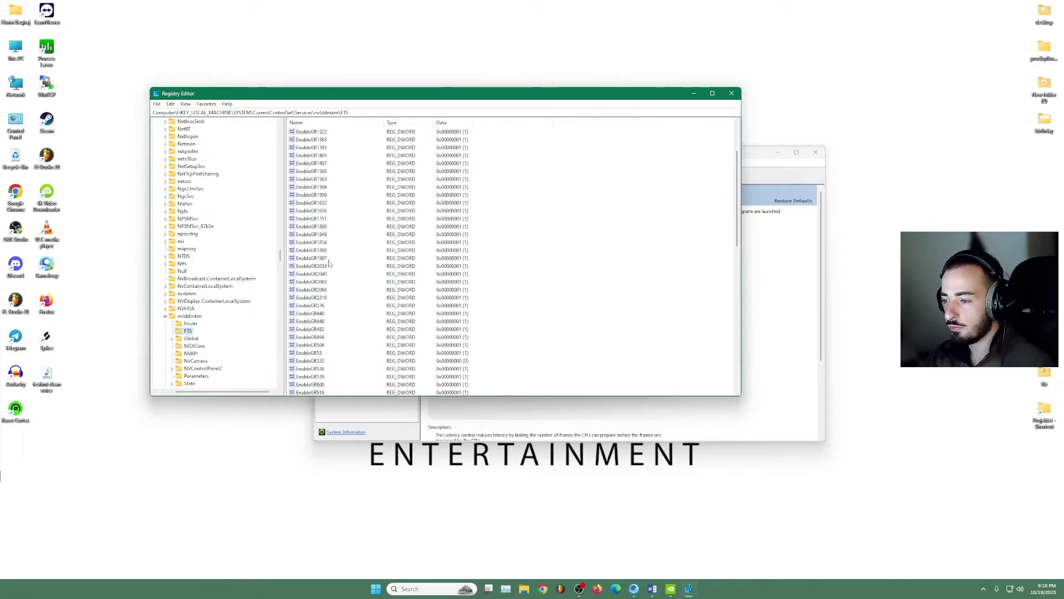
scroll(334, 256, down, 1)
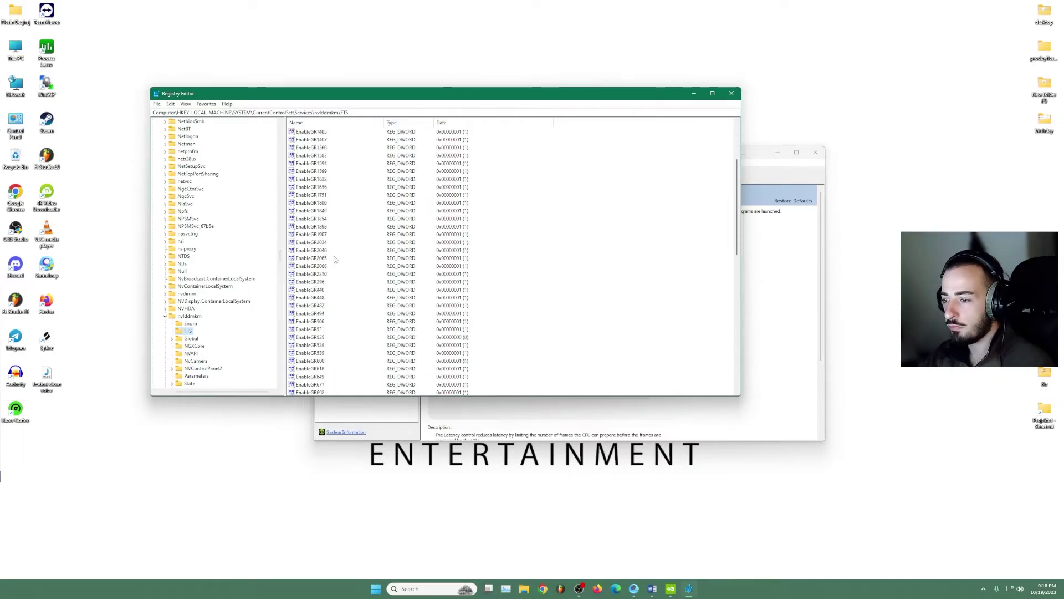
click(315, 337)
double_click(314, 338)
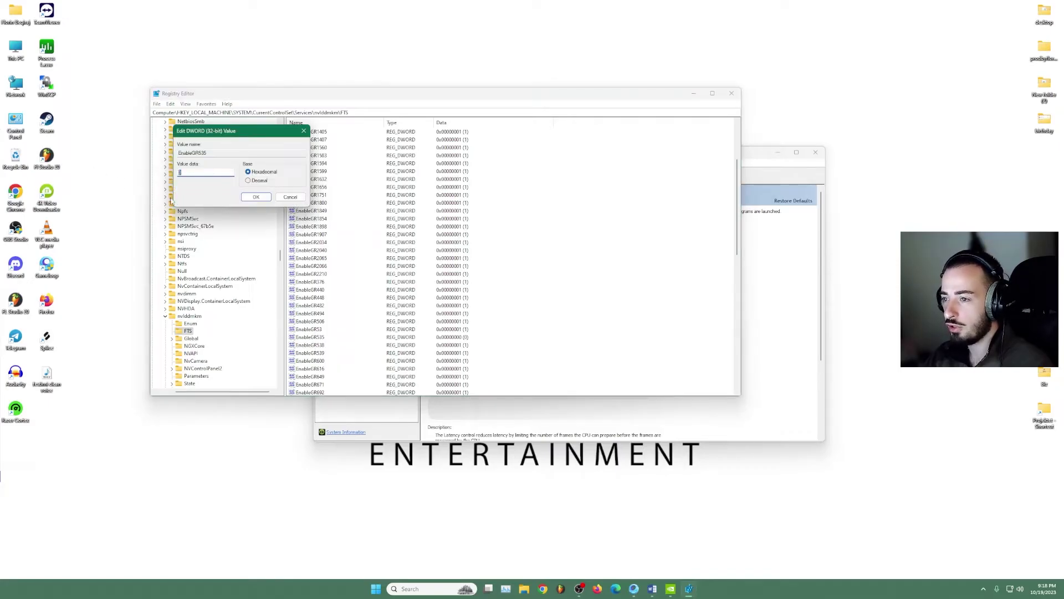
click(250, 200)
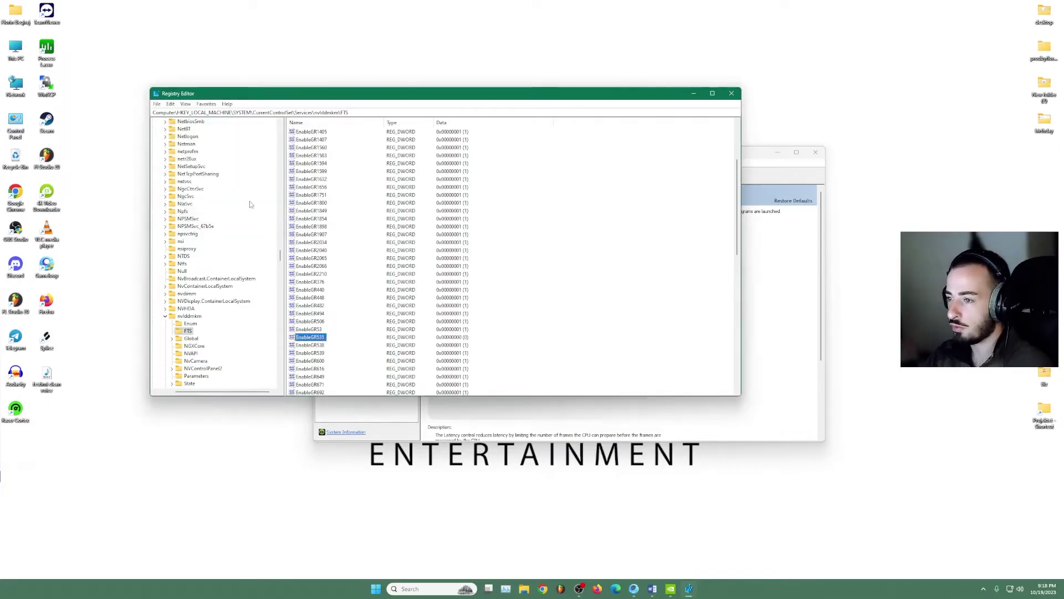
- Close the Registry Editor and restart the NVIDIA Control Panel
click(732, 93)
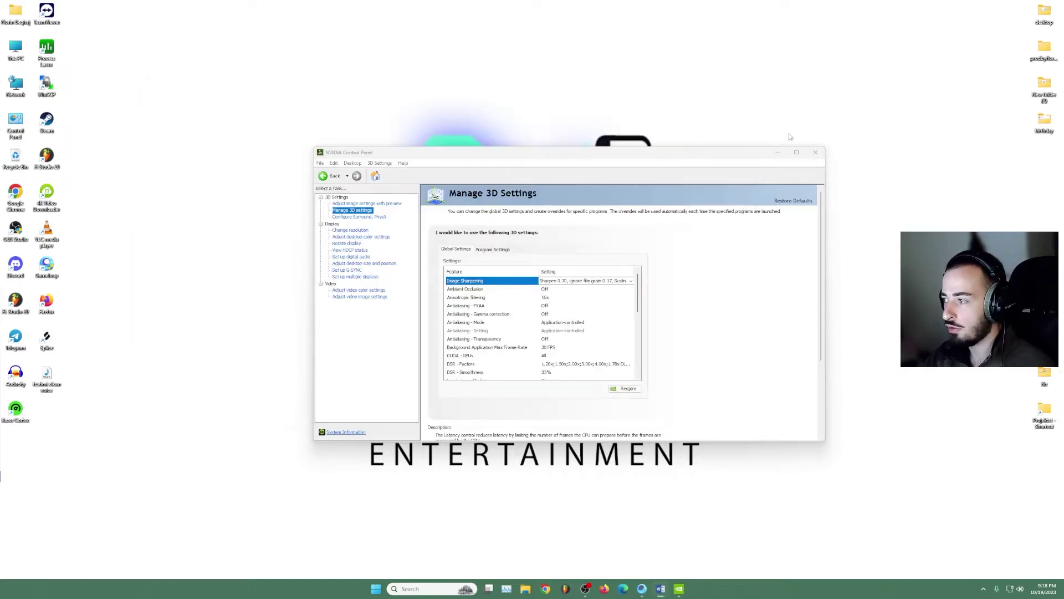
click(815, 152)
right_click(585, 153)
click(614, 265)
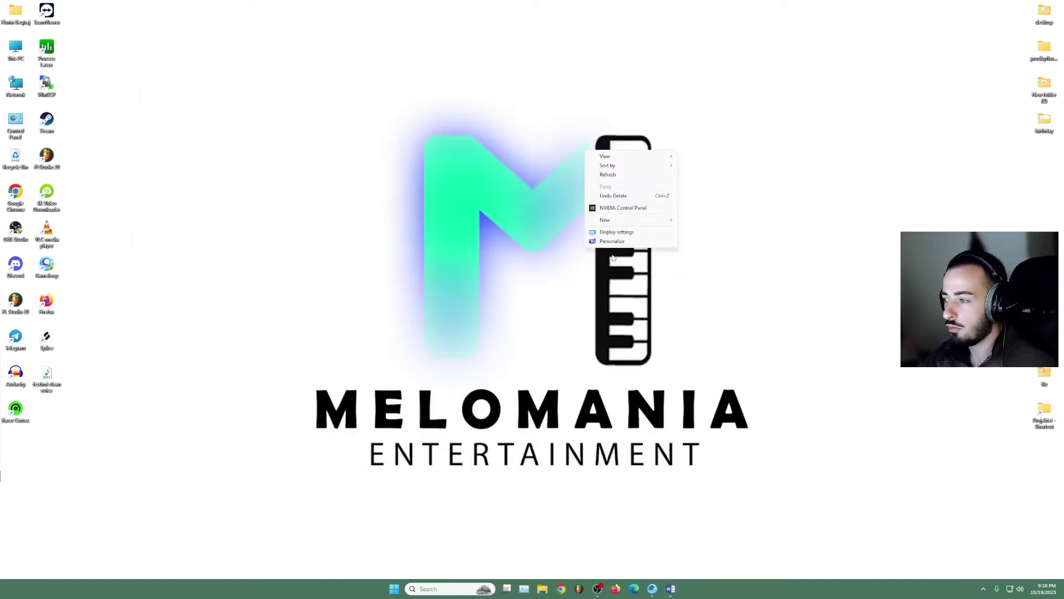
click(638, 208)
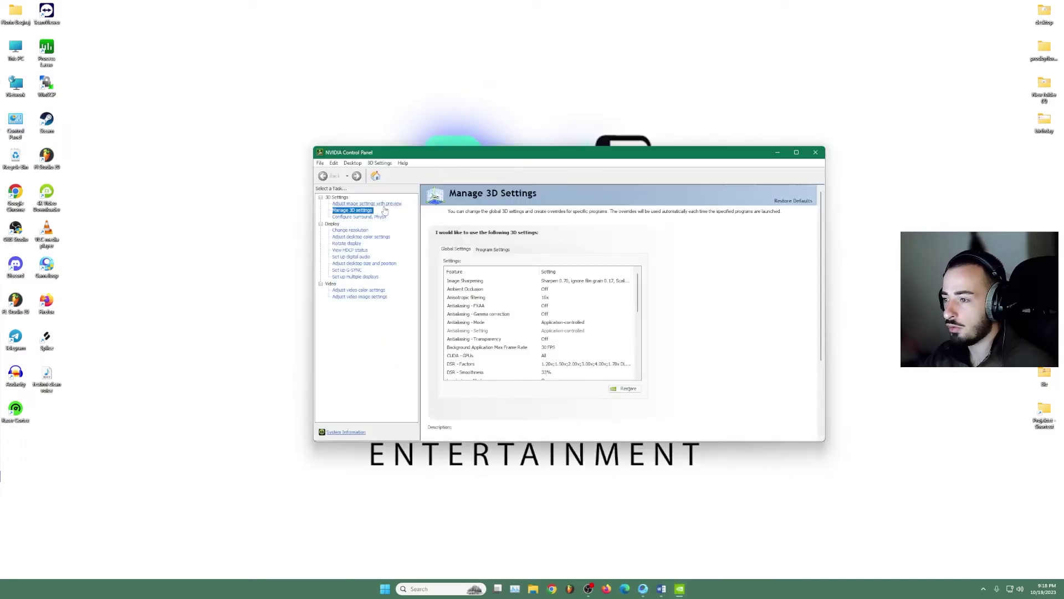
- Maximize the control panel and confirm Image Sharpening as On with Sharpen 0.70, Ignore film grain 0.17 and GPU Scaling unchecked
click(453, 282)
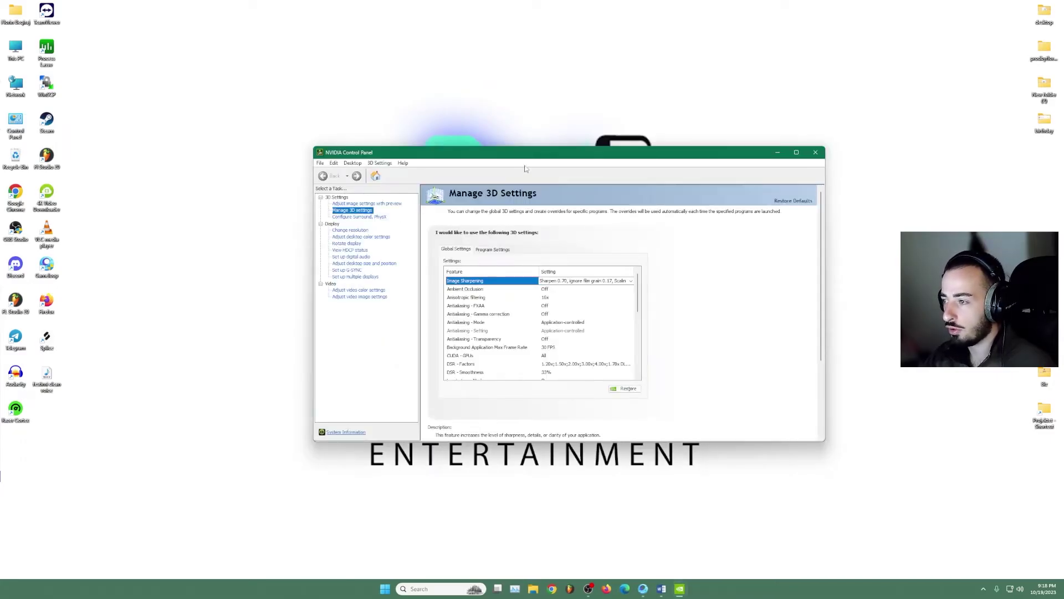
double_click(525, 155)
click(314, 133)
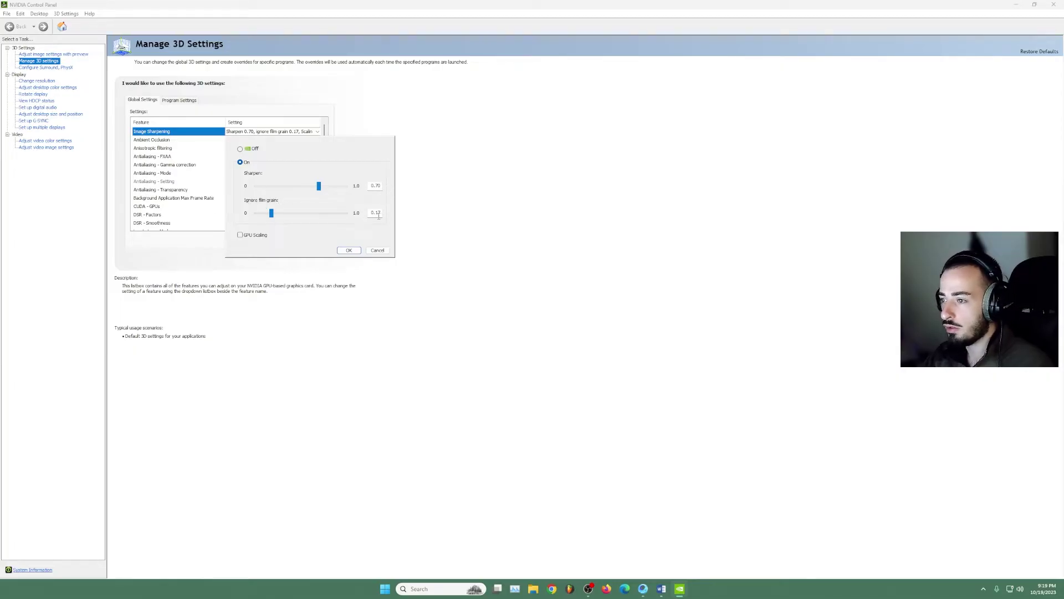
click(349, 250)
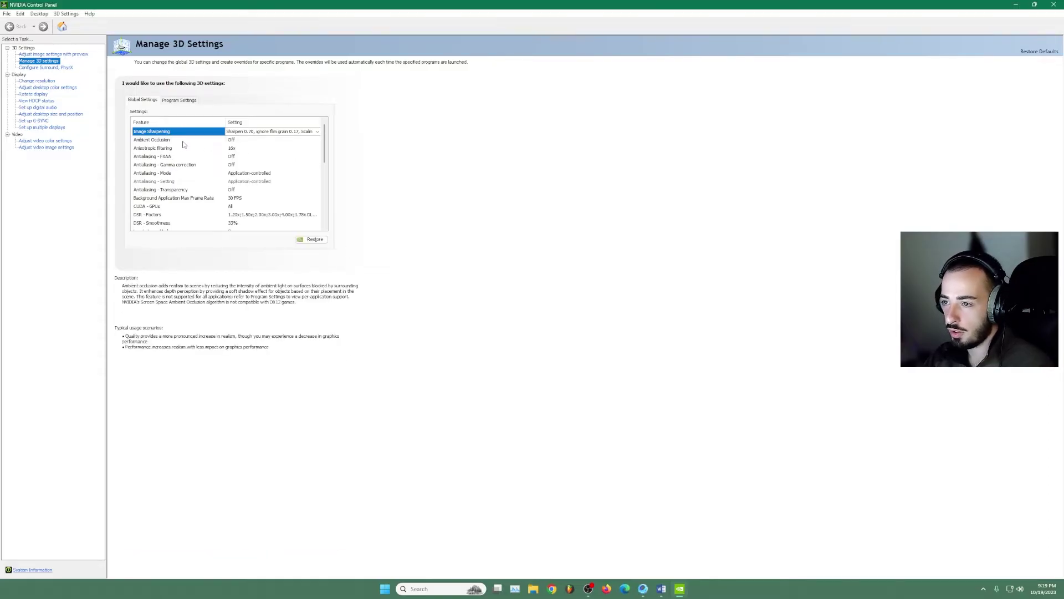
- Leave Ambient Occlusion off and choose 16x for Anisotropic filtering
click(153, 140)
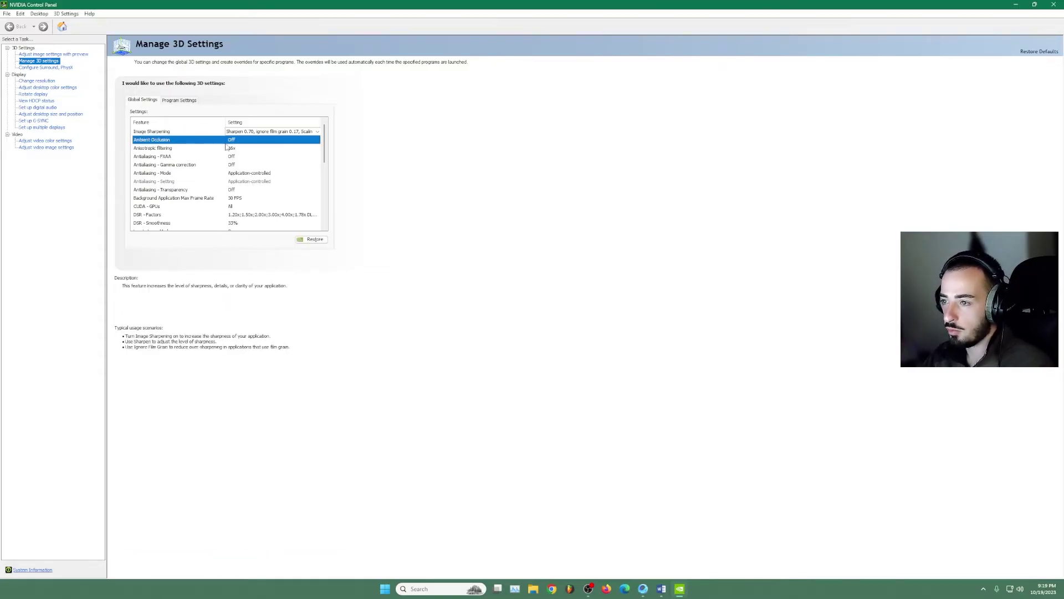
click(158, 149)
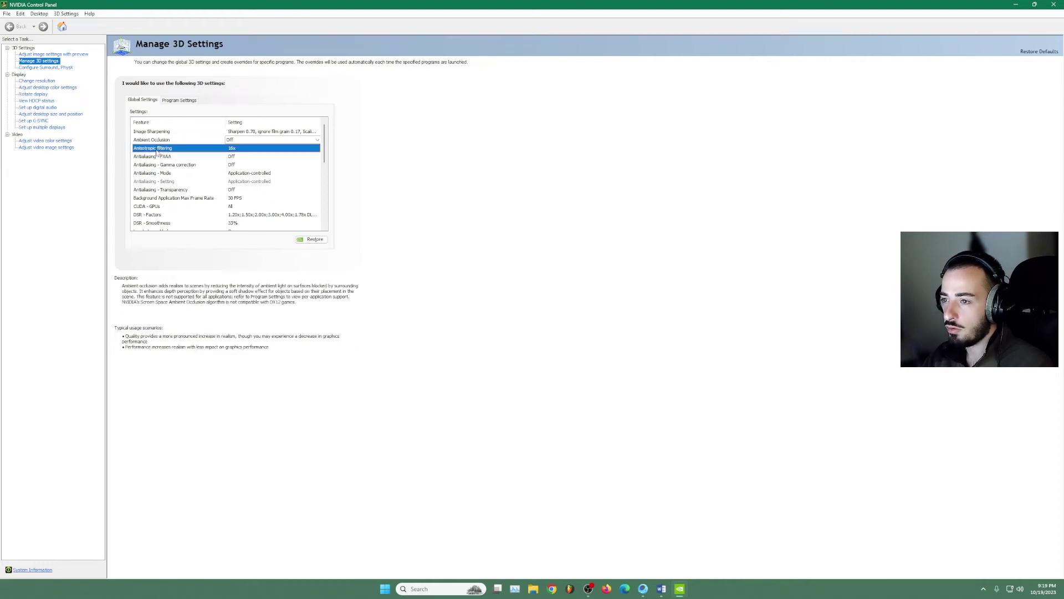
click(231, 150)
click(233, 190)
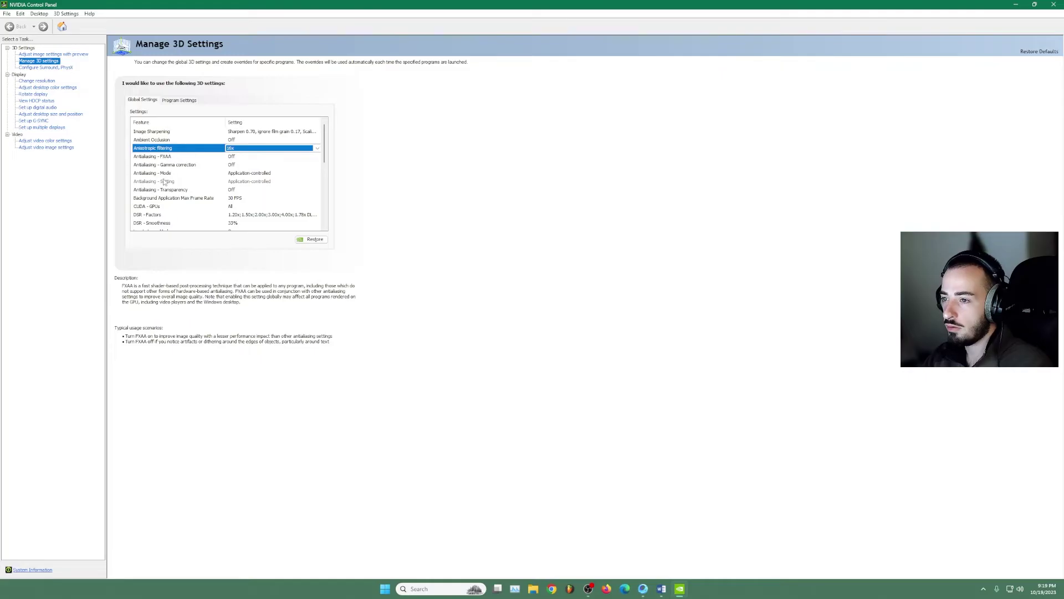
- Check the global Antialiasing settings for FXAA, Gamma correction, Mode and Transparency
key(Down)
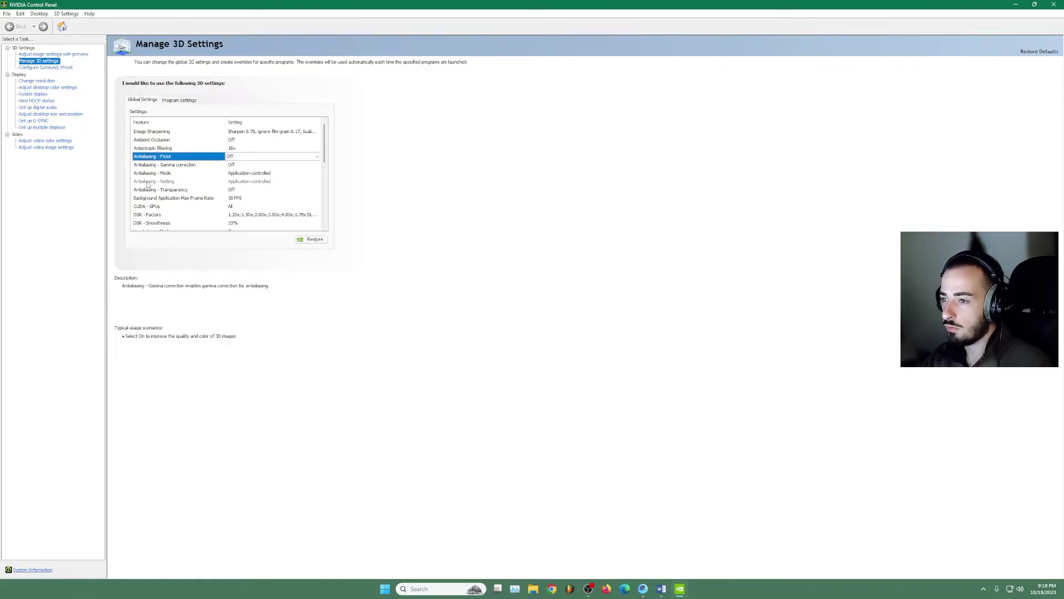
key(Down)
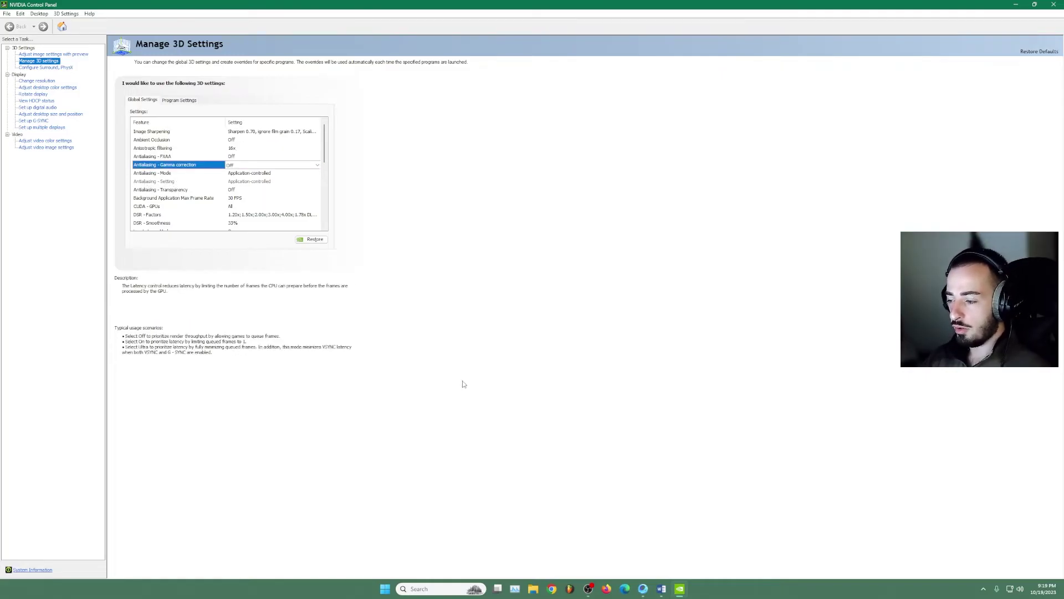
click(176, 175)
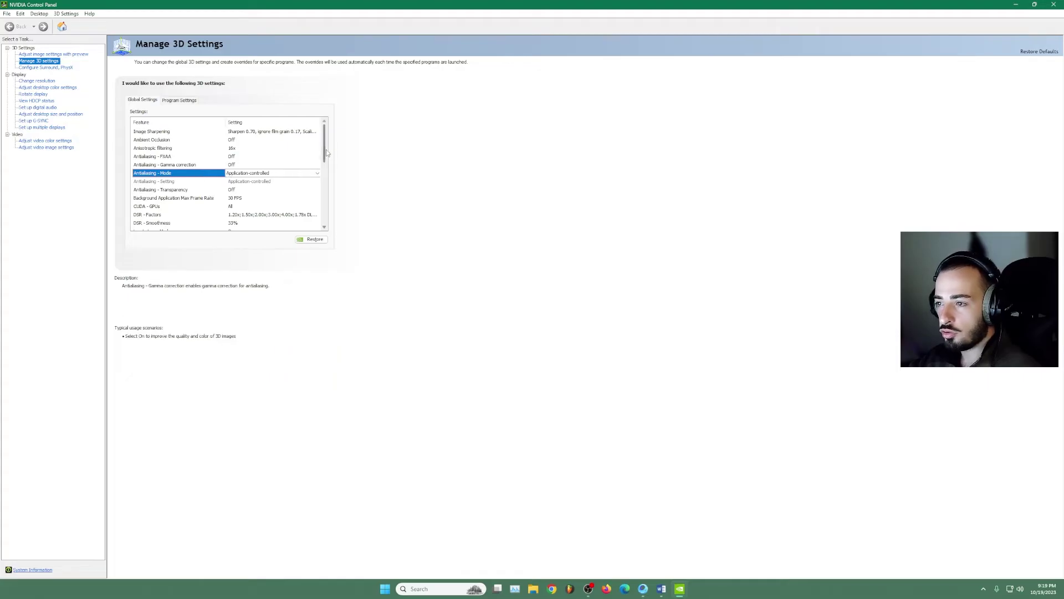
drag(325, 151, 326, 157)
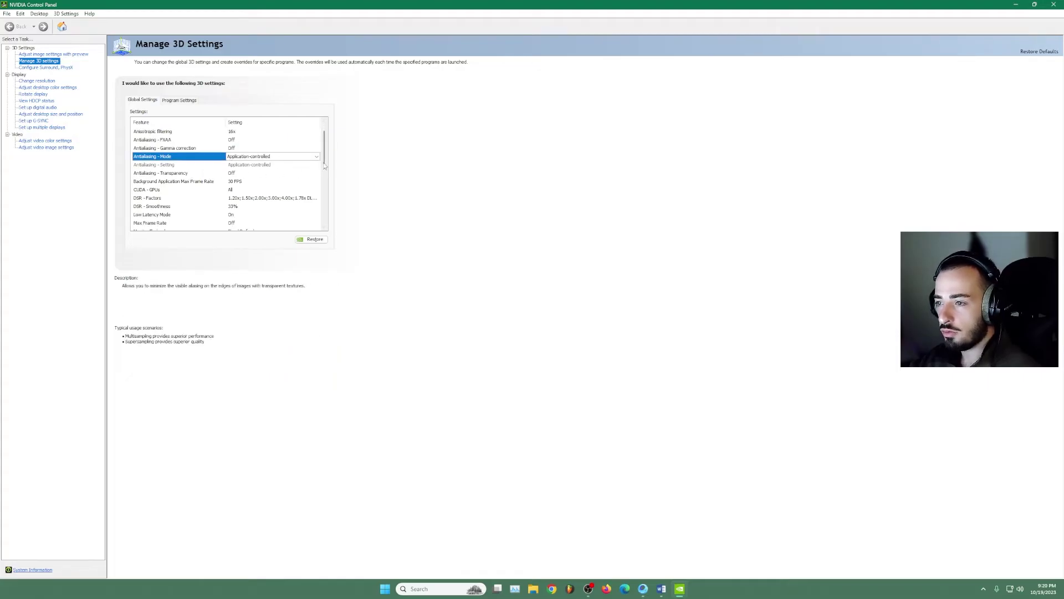
key(Down)
scroll(325, 158, down, 1)
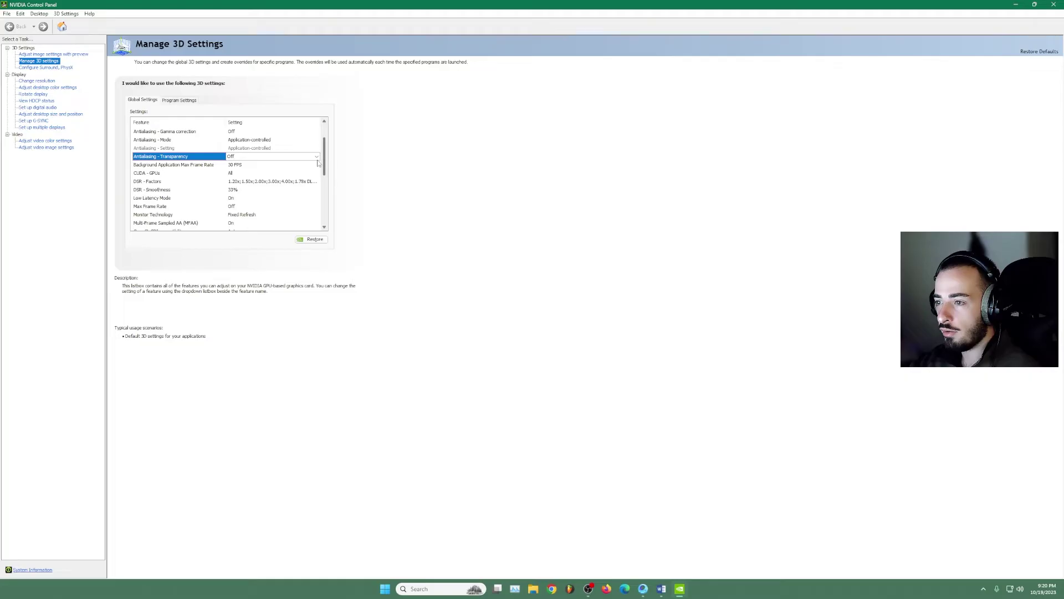
- Check the Background Application Max Frame Rate setting in the global 3D settings
click(180, 165)
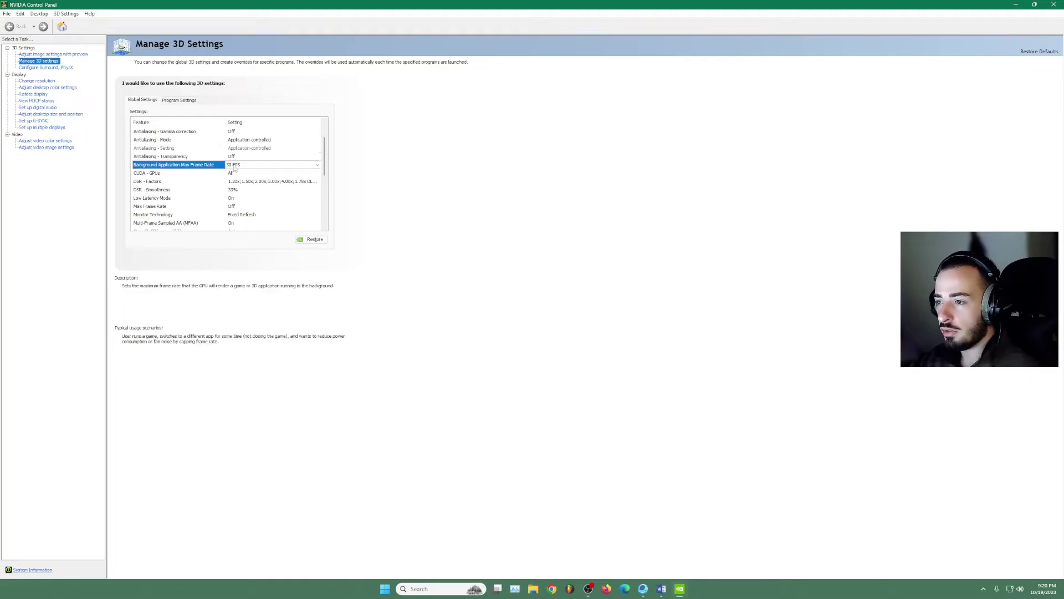
scroll(326, 171, down, 1)
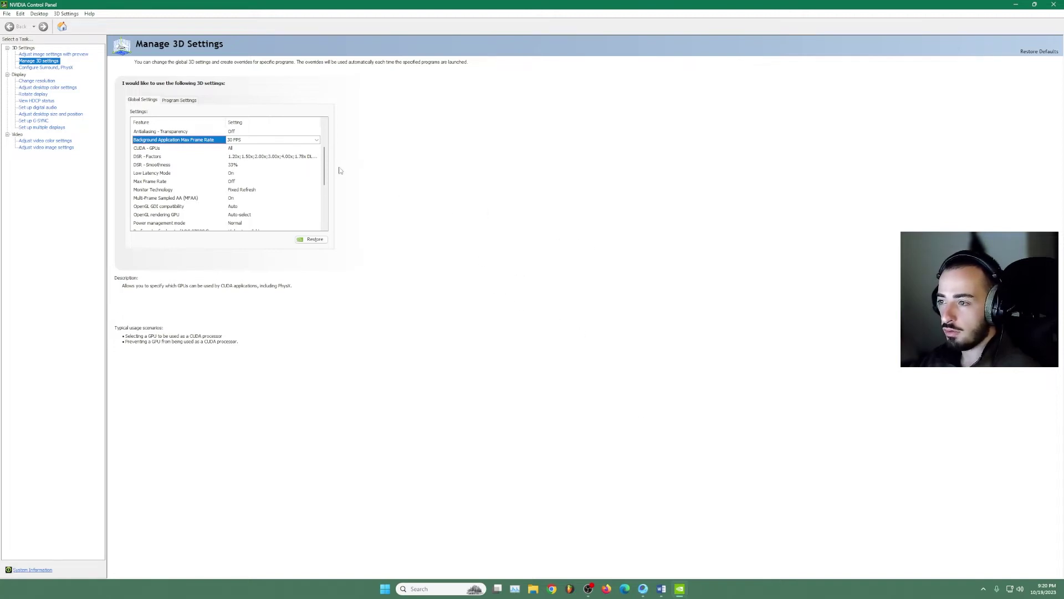
drag(324, 174, 327, 152)
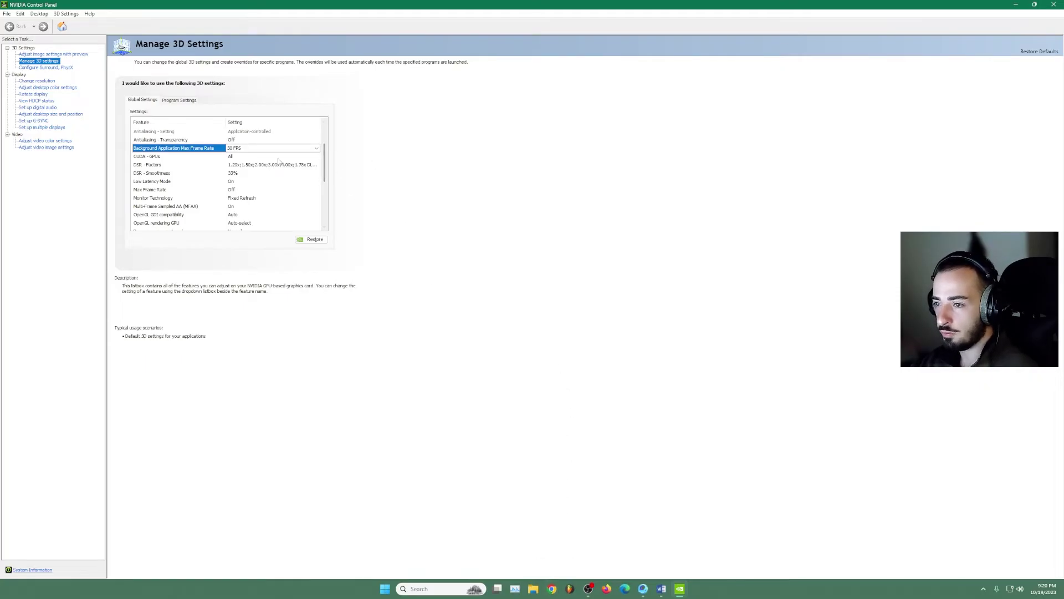
- Check which graphics card is enabled for CUDA - GPUs in the global 3D settings
click(238, 159)
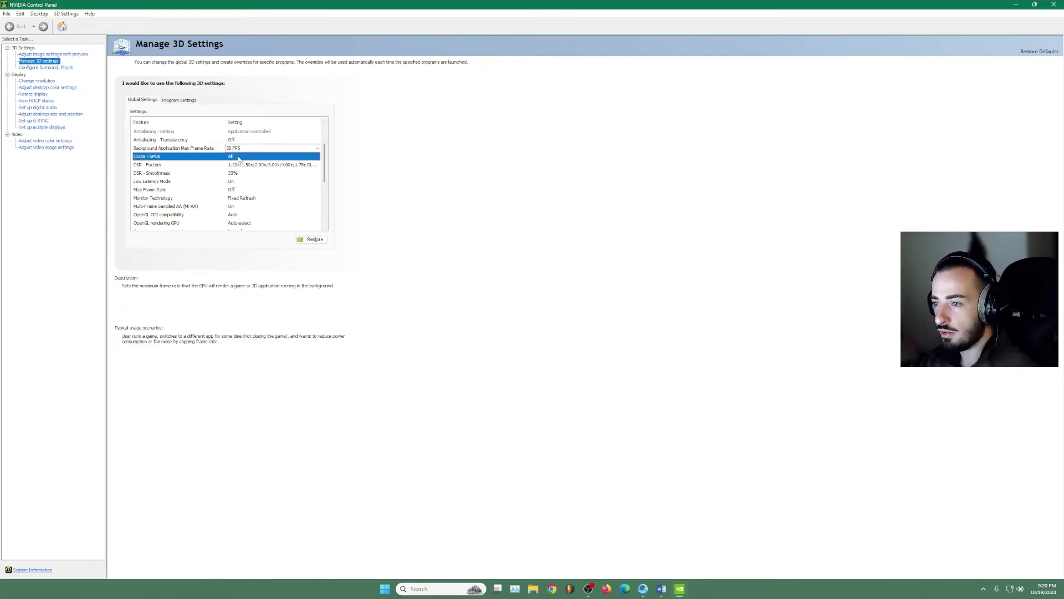
click(247, 158)
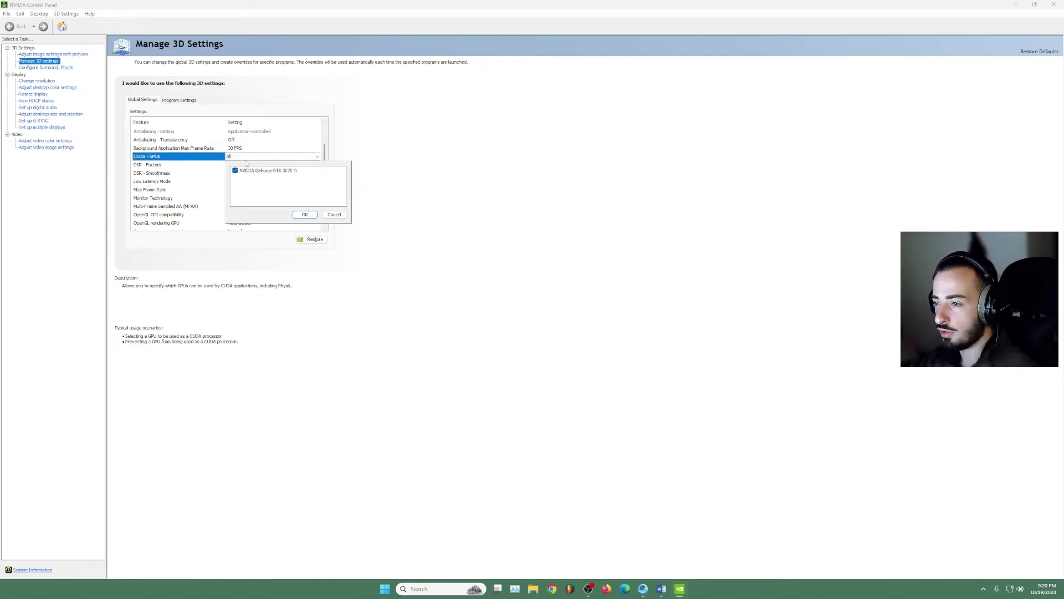
click(327, 217)
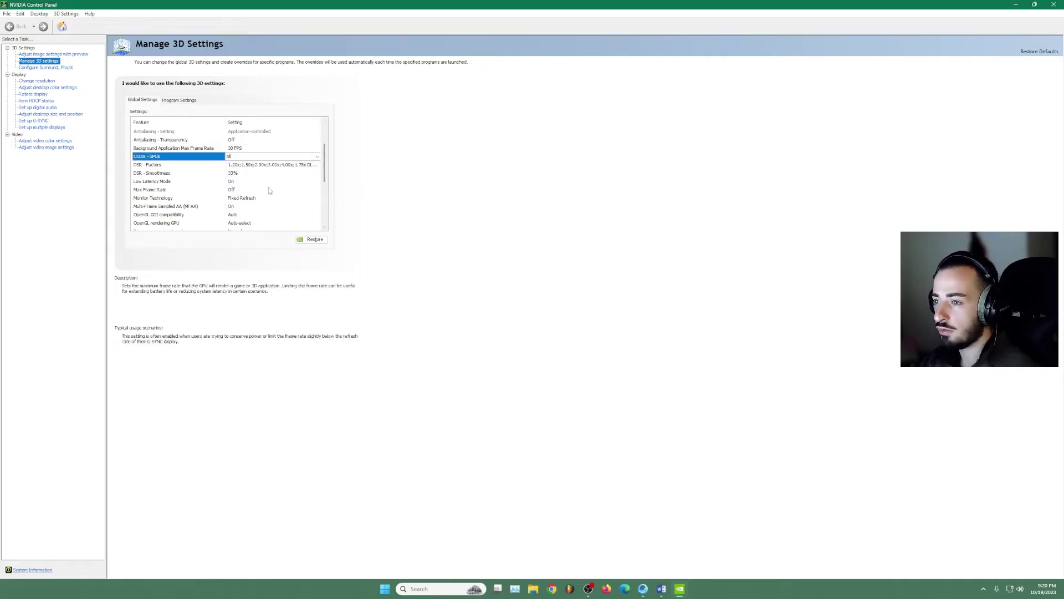
- Review the DL and legacy scaling choices enabled under DSR - Factors
click(152, 166)
click(238, 165)
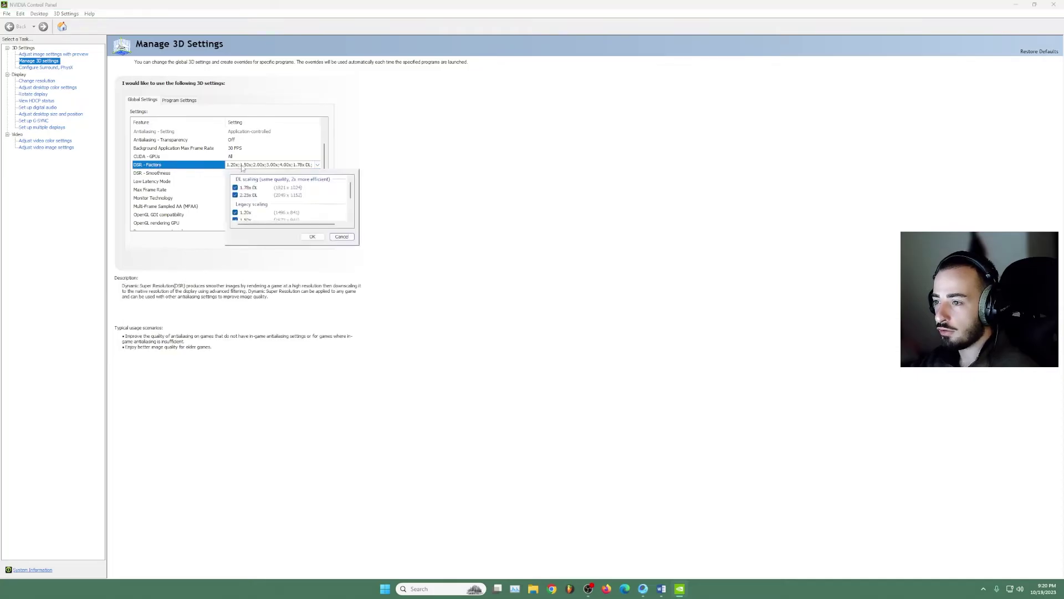
scroll(304, 201, down, 1)
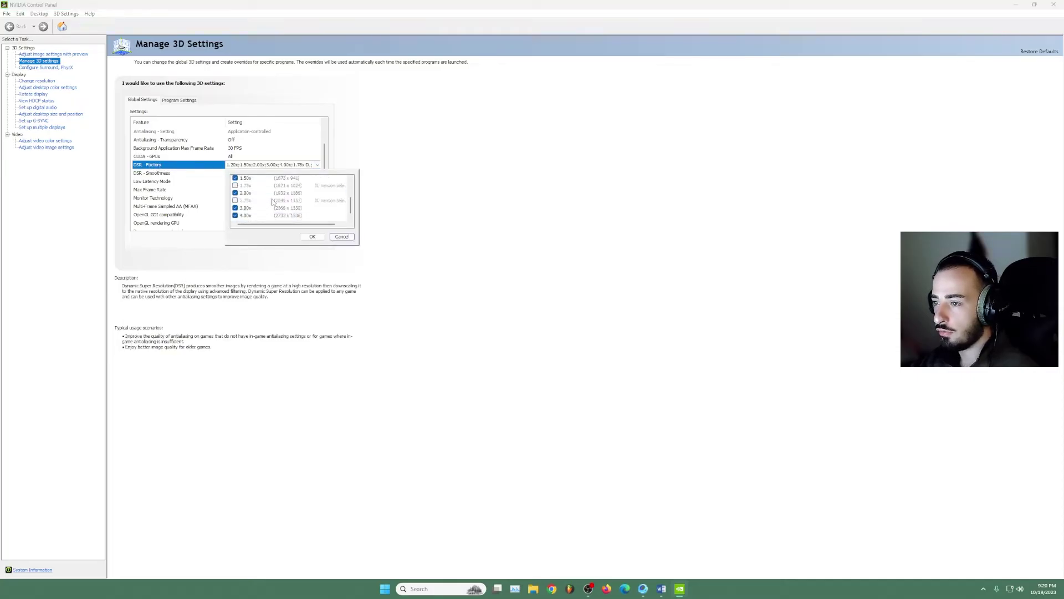
click(312, 236)
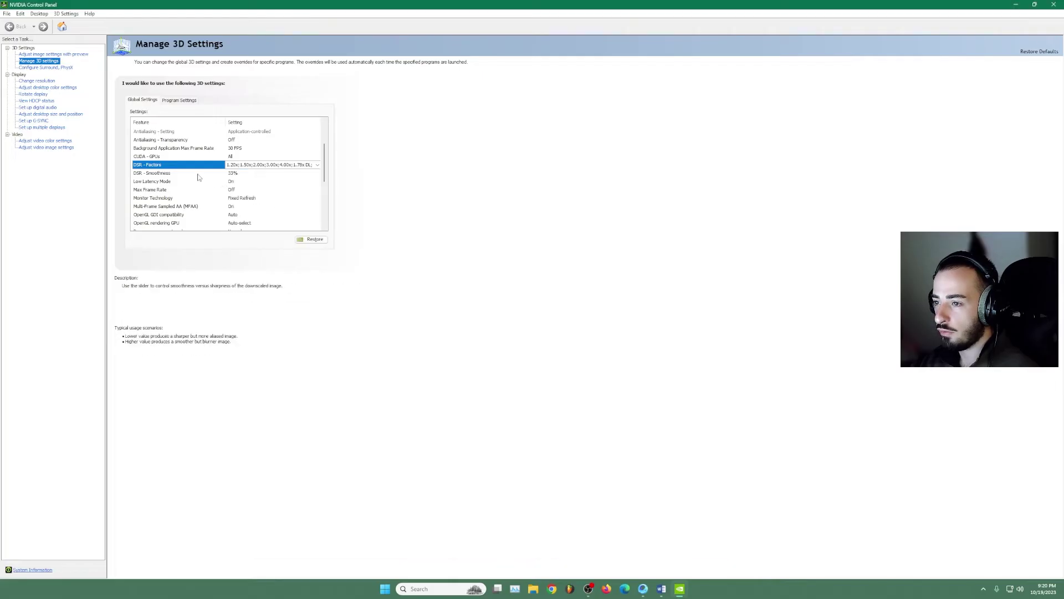
click(242, 168)
click(242, 167)
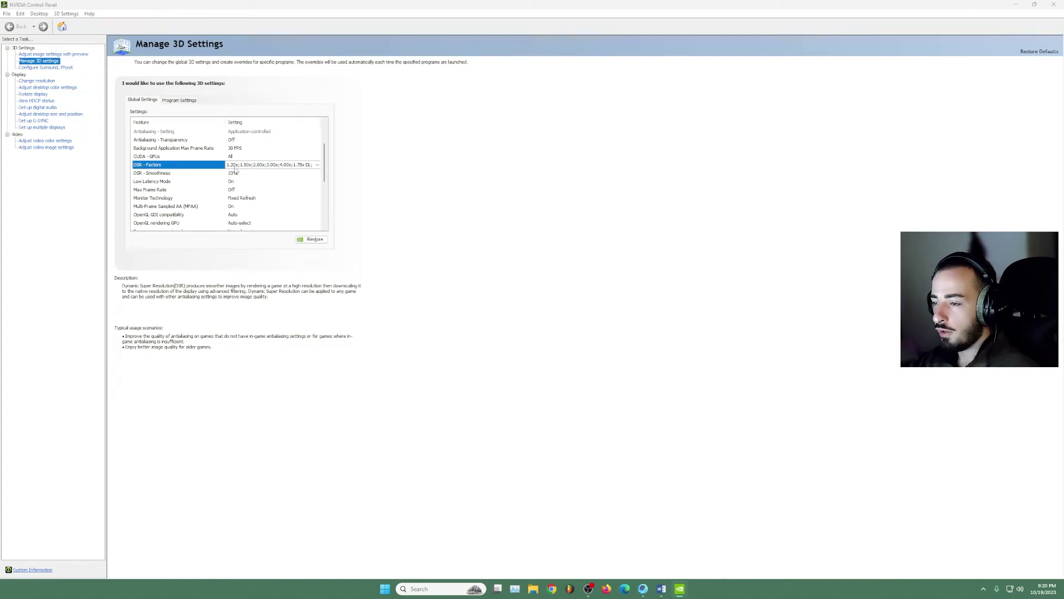
click(236, 168)
scroll(256, 192, down, 1)
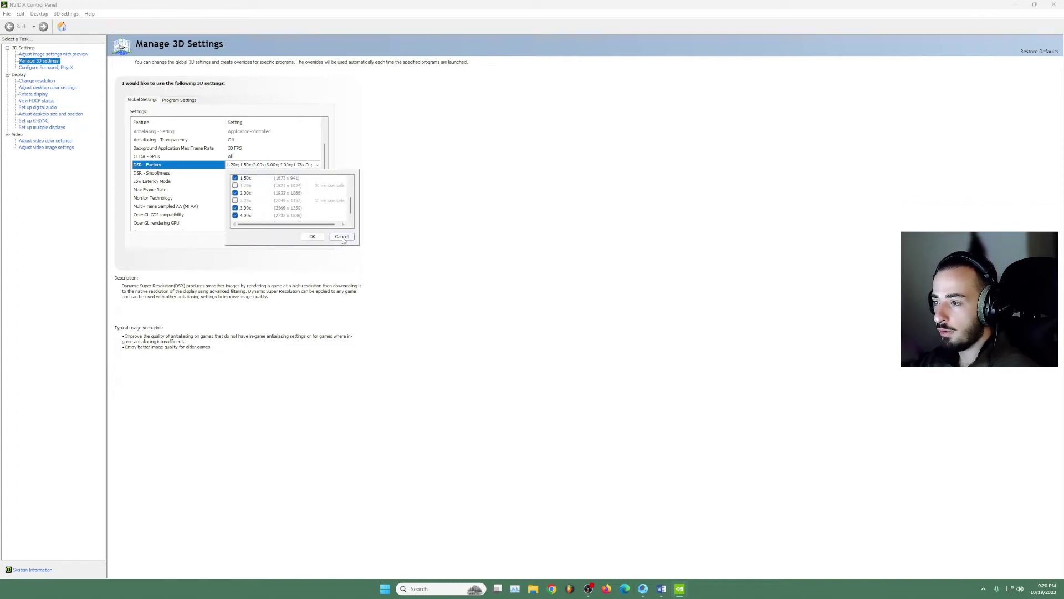
click(342, 237)
- Check the DSR - Smoothness setting
click(159, 174)
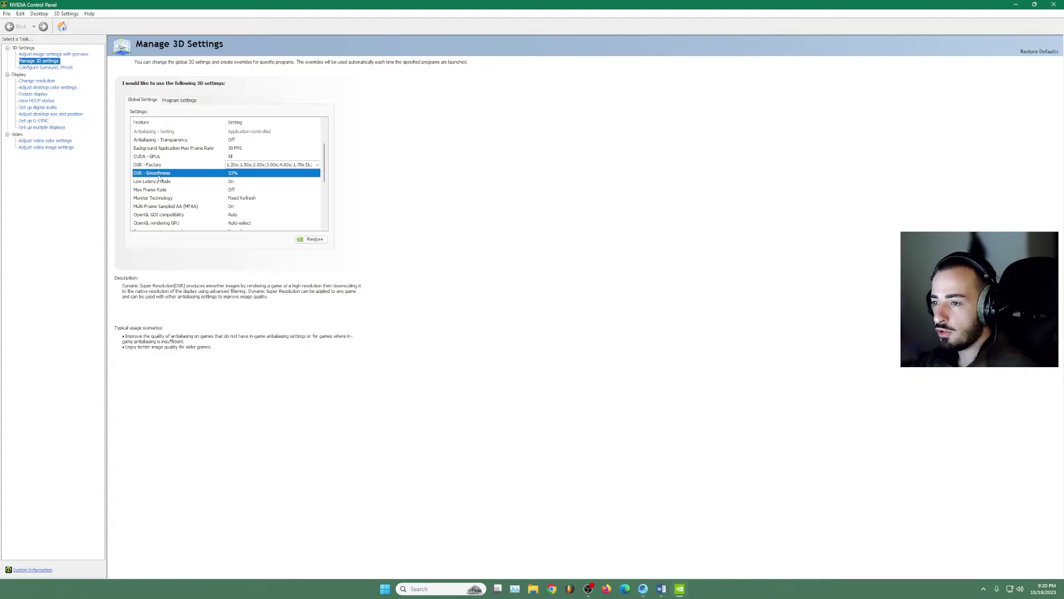
click(228, 177)
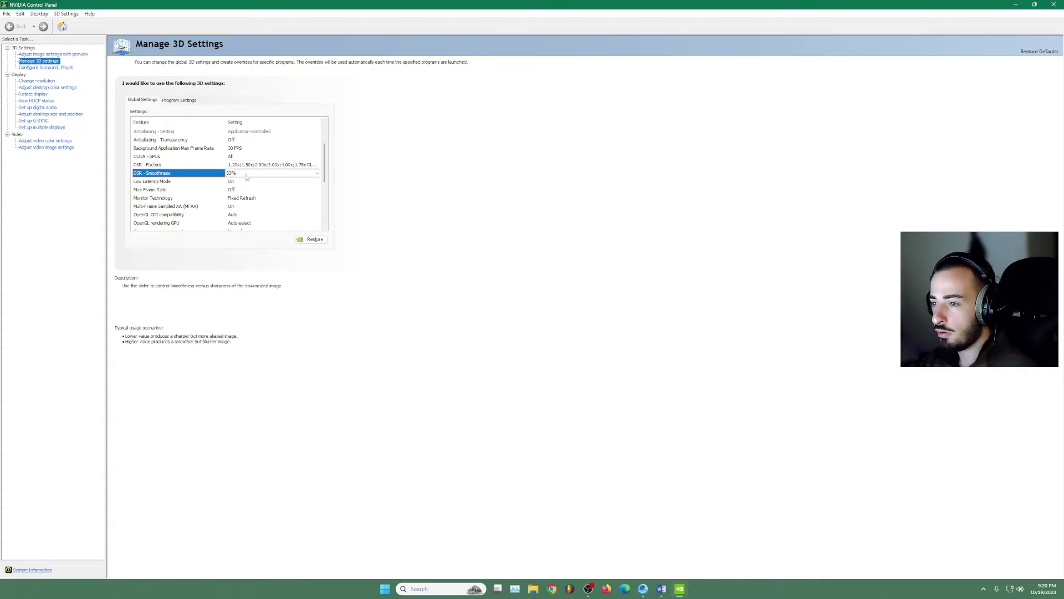
scroll(326, 174, down, 2)
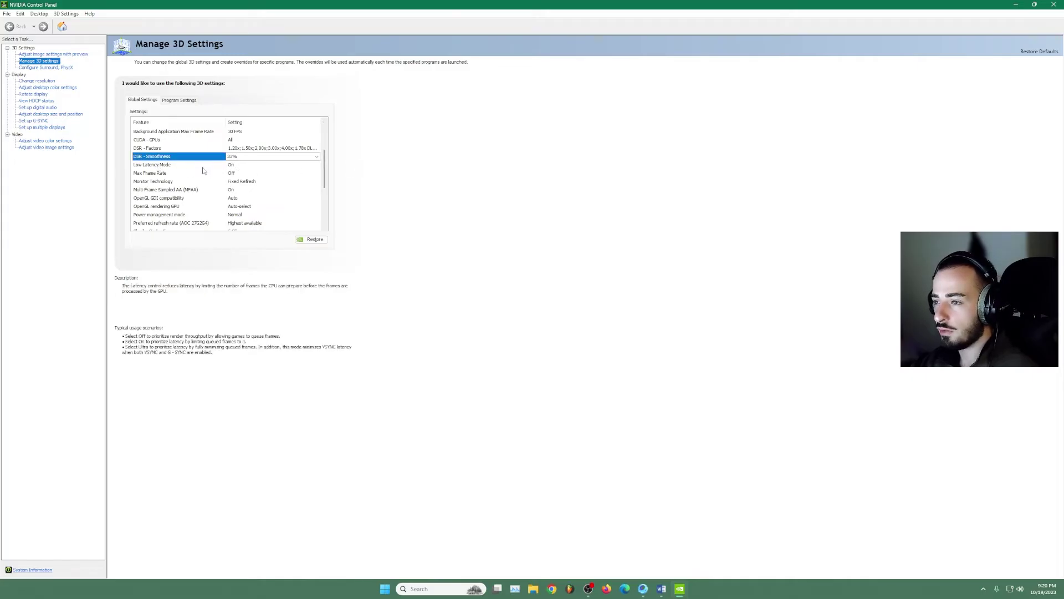
- Check the Low Latency Mode and Max Frame Rate settings
click(238, 165)
click(266, 166)
click(169, 178)
scroll(326, 160, down, 1)
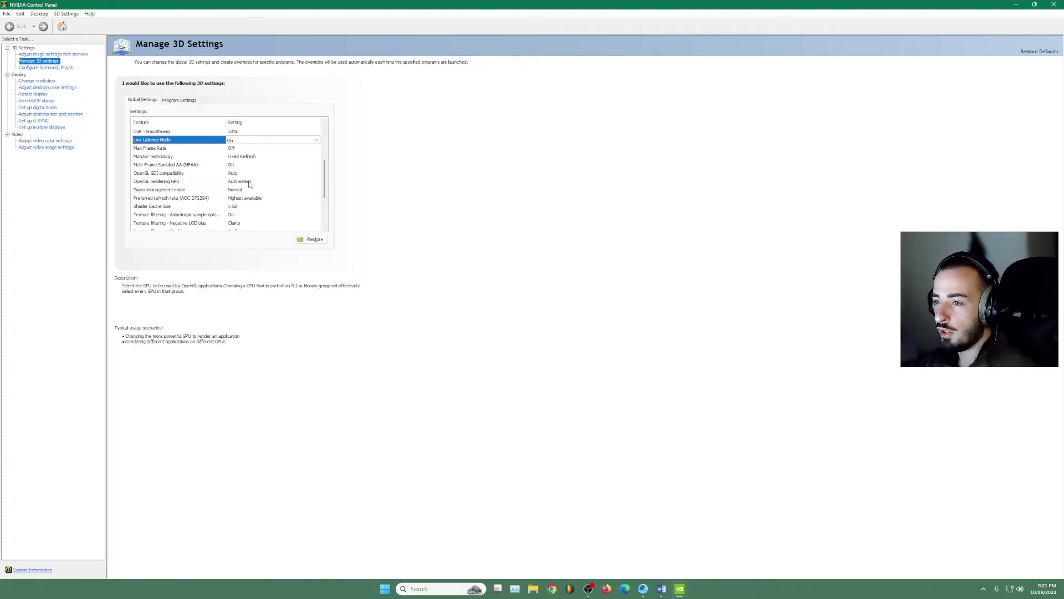
scroll(324, 177, down, 1)
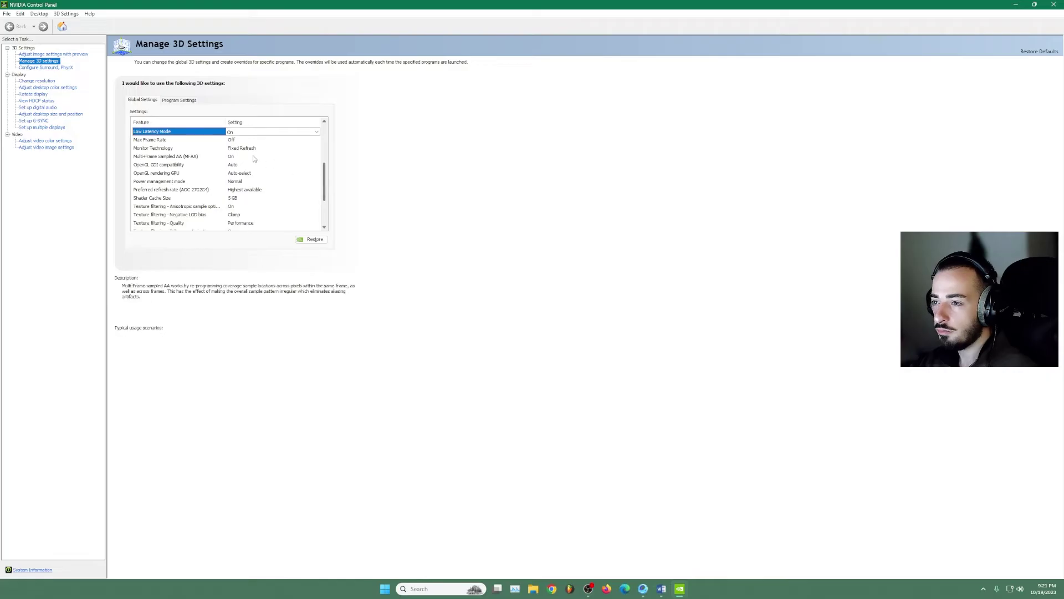
- Review the refresh options available for Monitor Technology without changing the selection
click(163, 150)
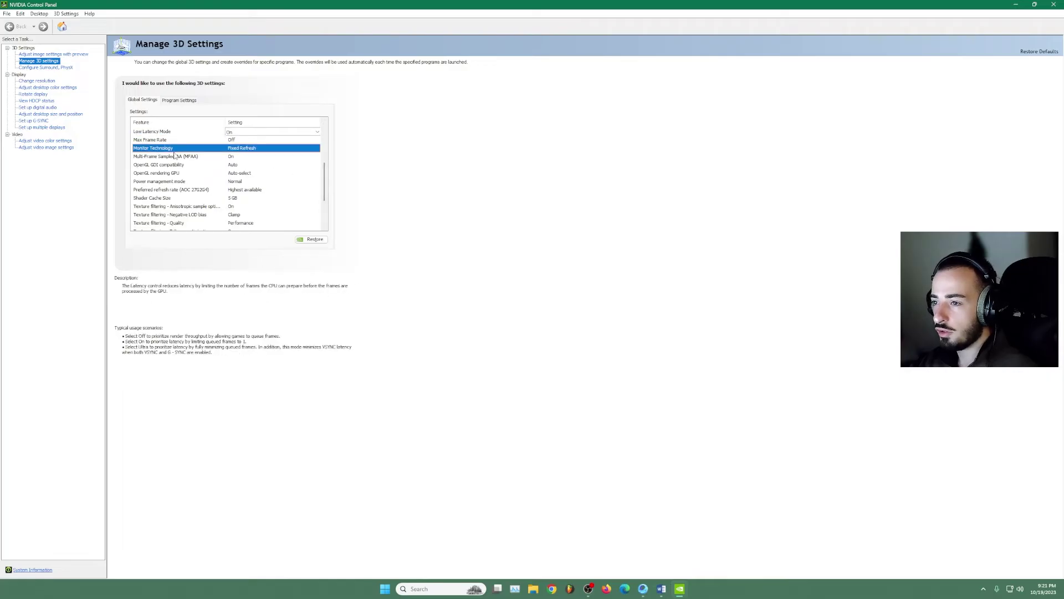
click(248, 150)
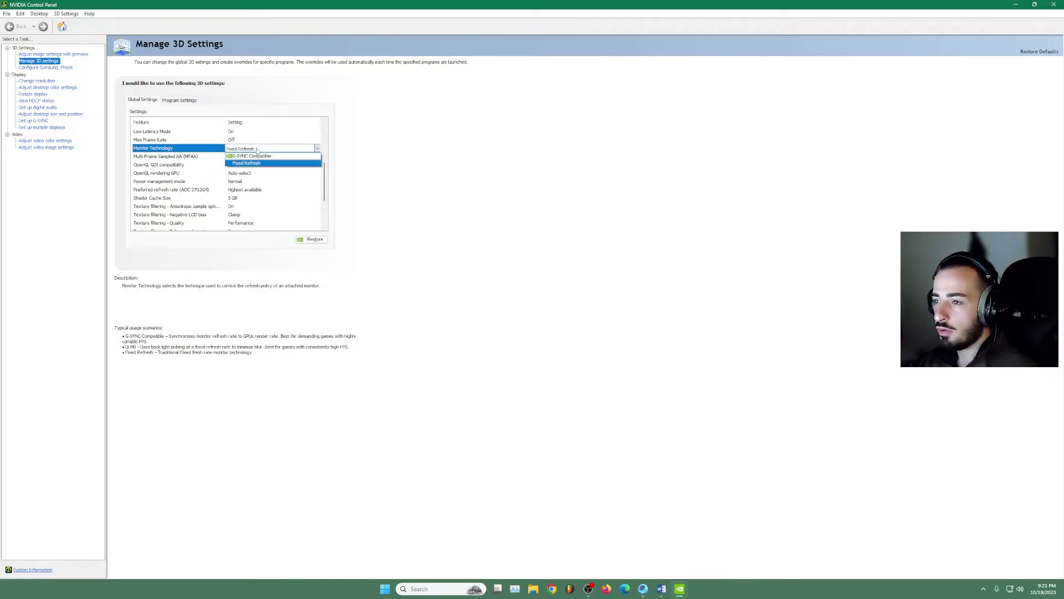
click(394, 154)
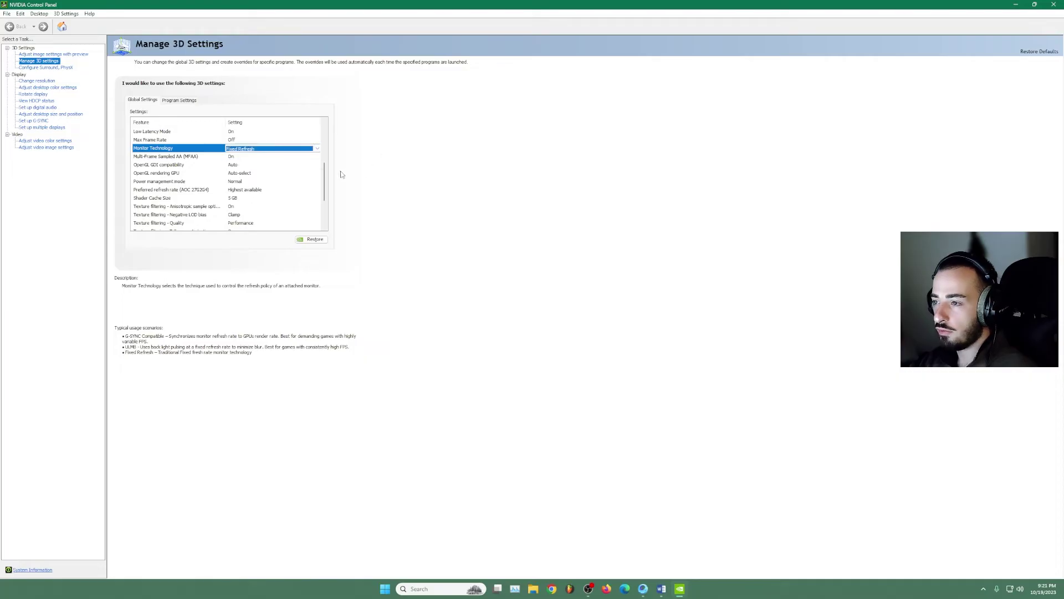
scroll(299, 174, down, 1)
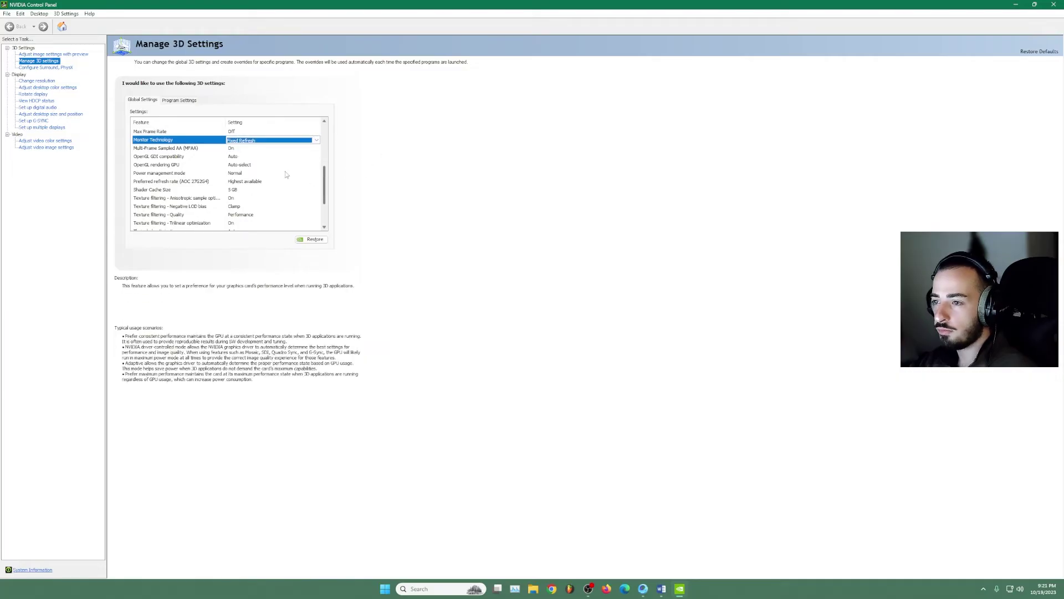
- Check the choices for Multi-Frame Sampled AA (MFAA) and keep it on
key(Down)
click(261, 148)
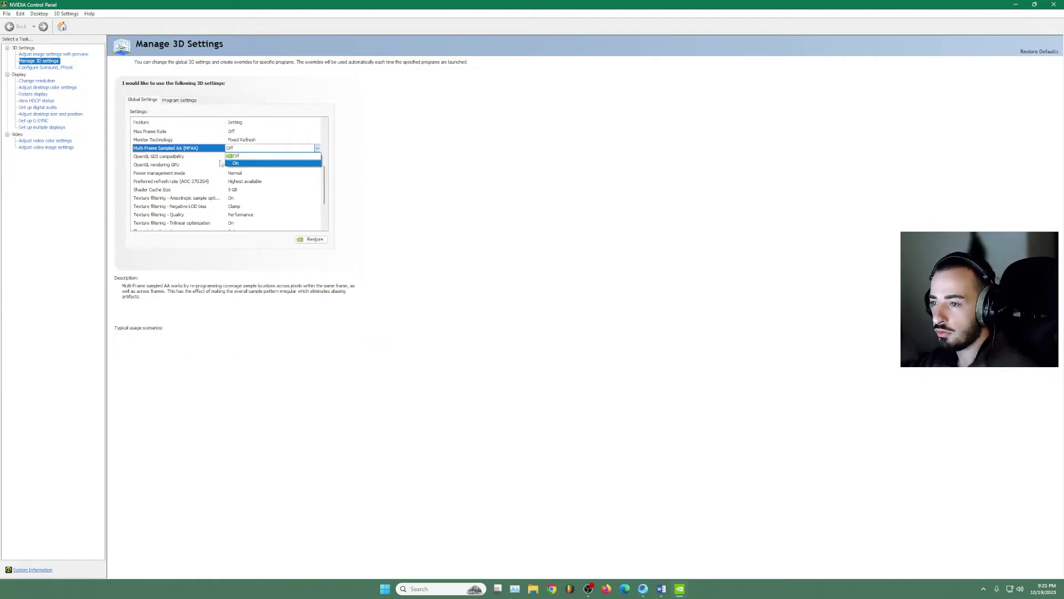
click(409, 159)
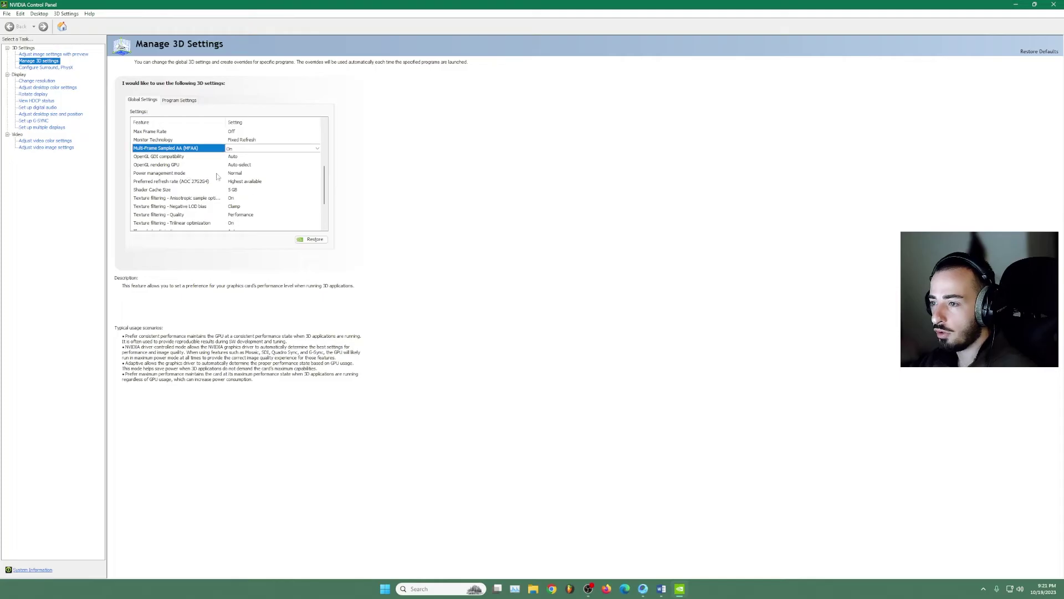
- Review the Power management mode options and keep the mode at Normal
click(188, 173)
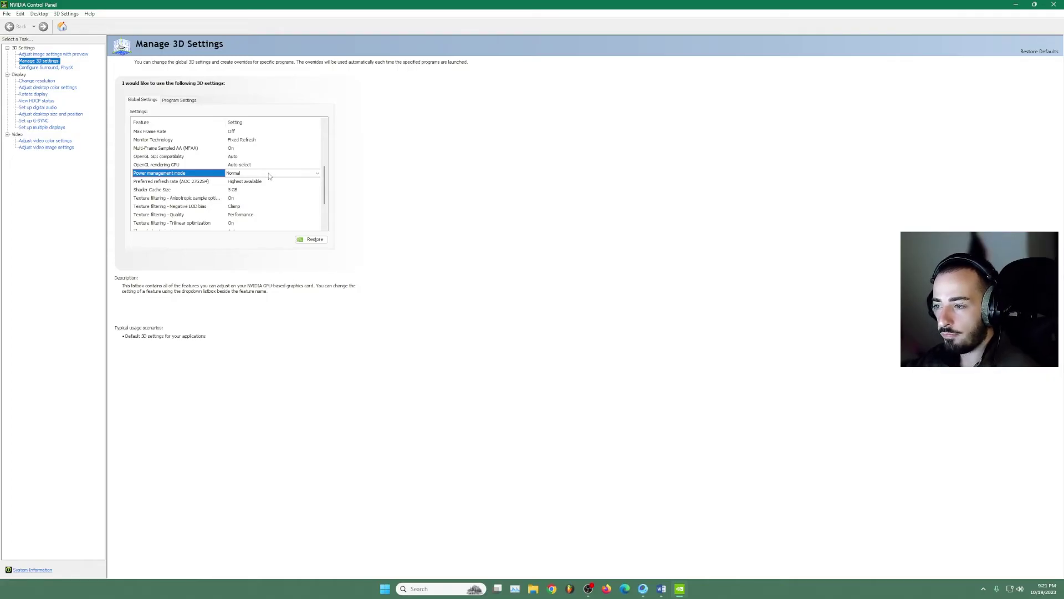
click(171, 174)
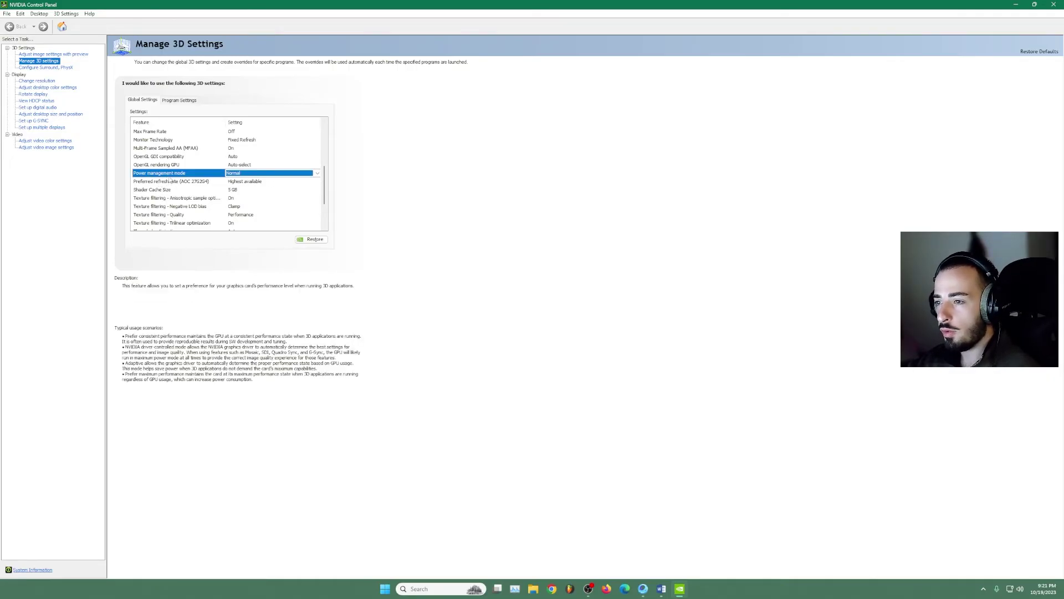
click(275, 174)
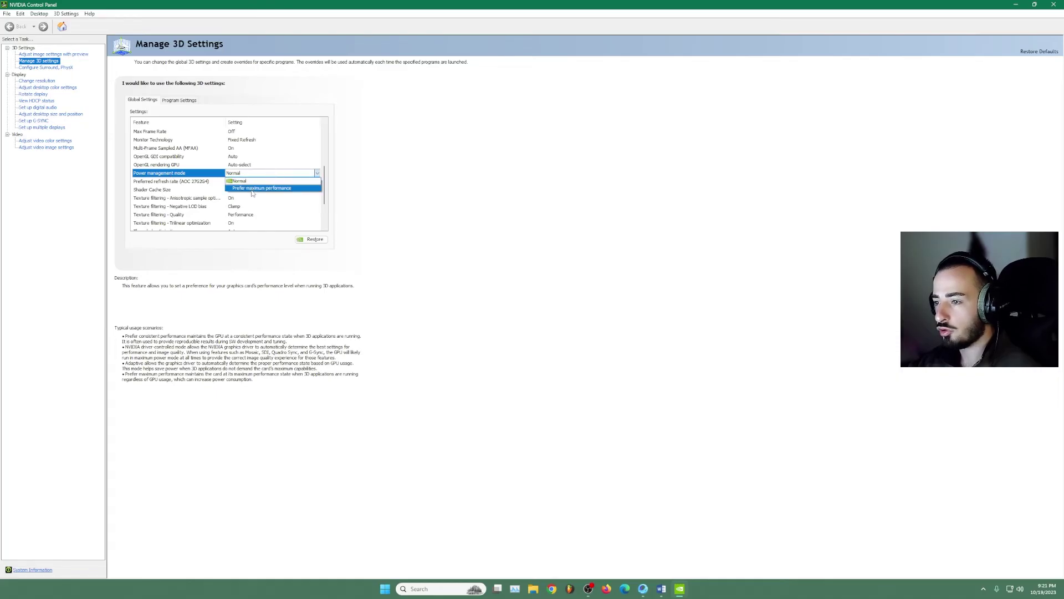
click(377, 182)
drag(324, 179, 244, 177)
drag(325, 180, 326, 193)
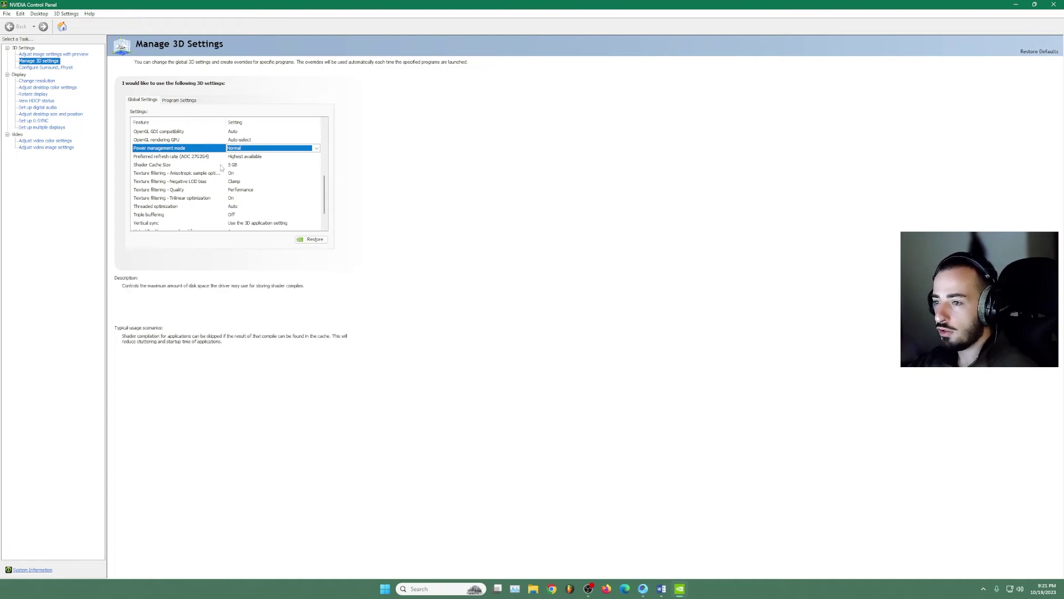
- Review the available Shader Cache Size options and keep the size at 5 GB
click(237, 166)
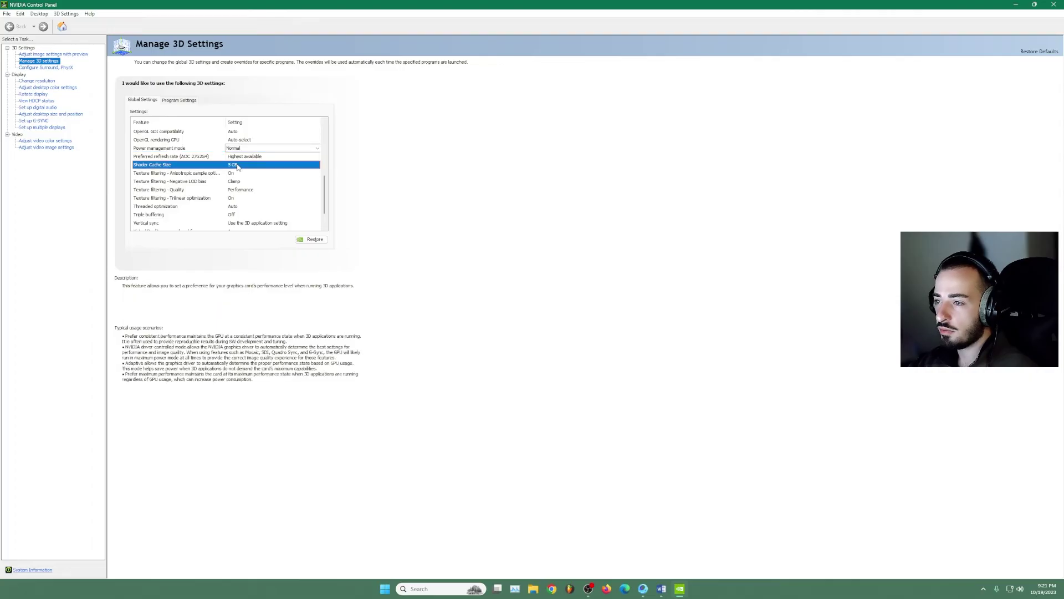
click(237, 166)
click(238, 165)
click(238, 167)
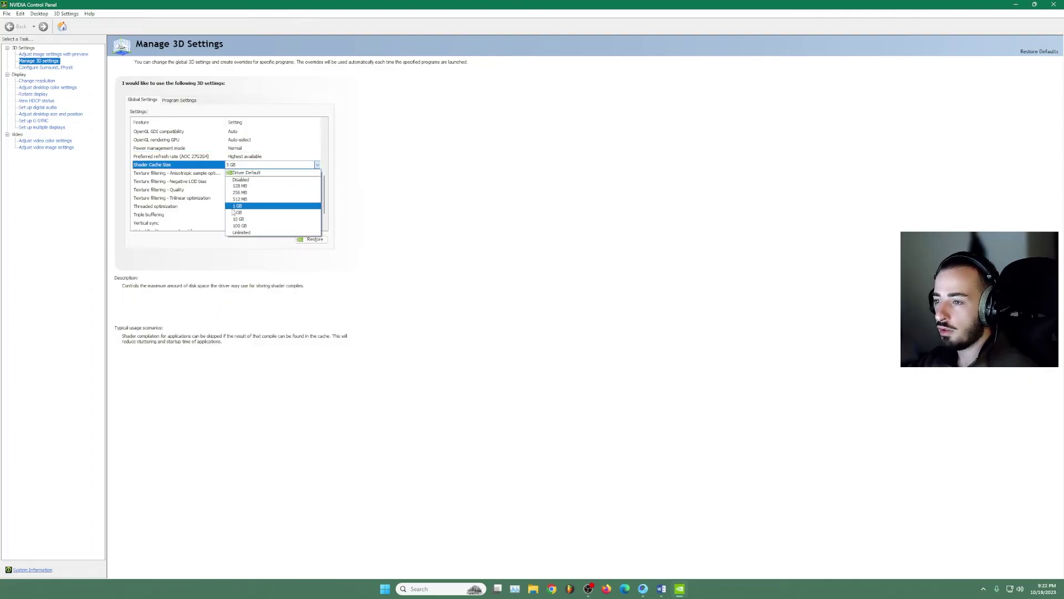
click(390, 209)
click(253, 165)
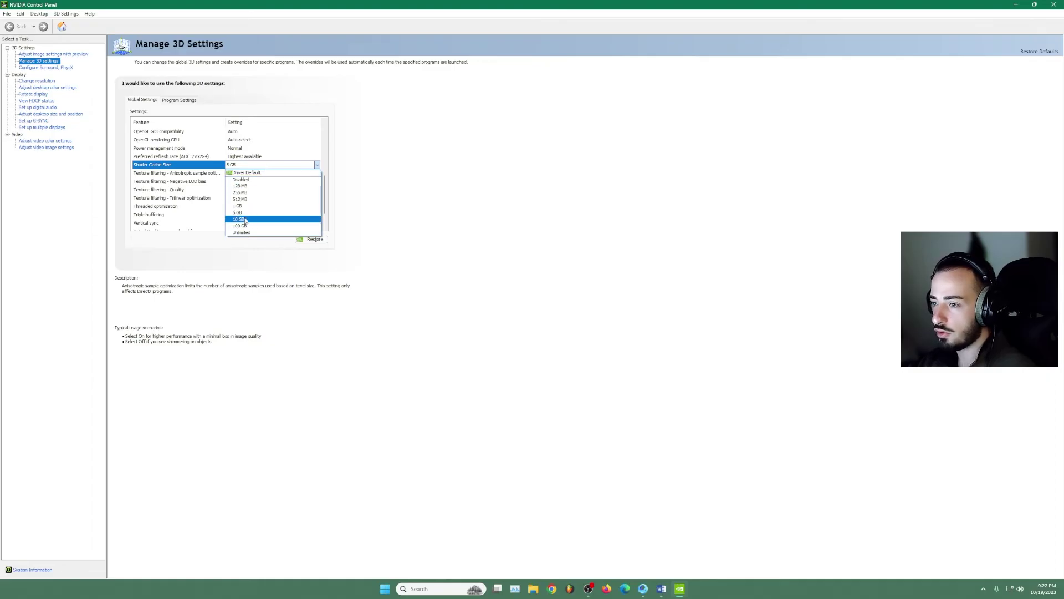
click(382, 197)
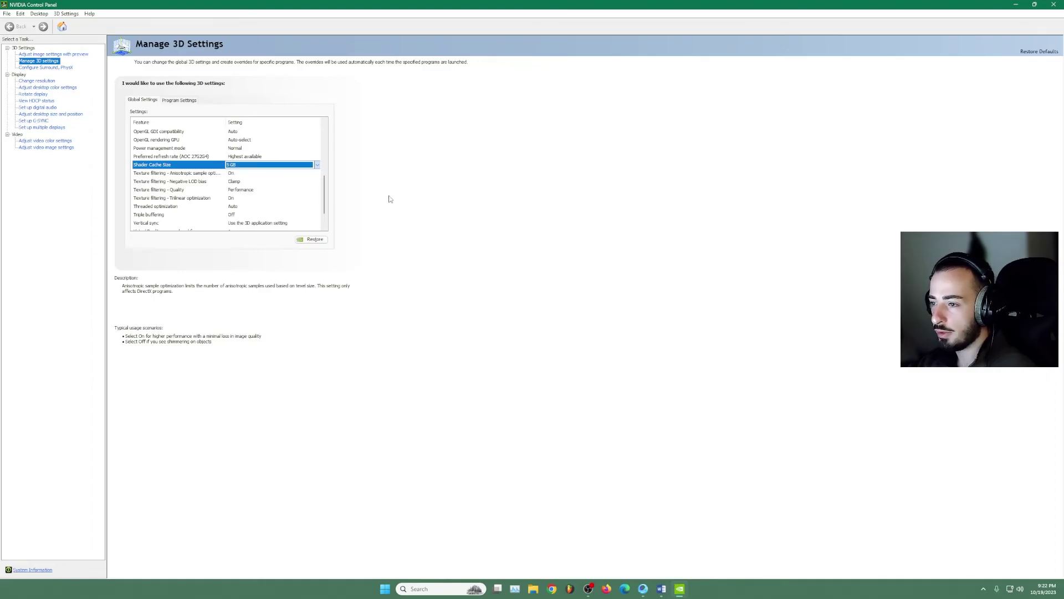
- Check the texture filtering settings for anisotropic sample optimization, negative LOD bias, quality and trilinear optimization
click(206, 174)
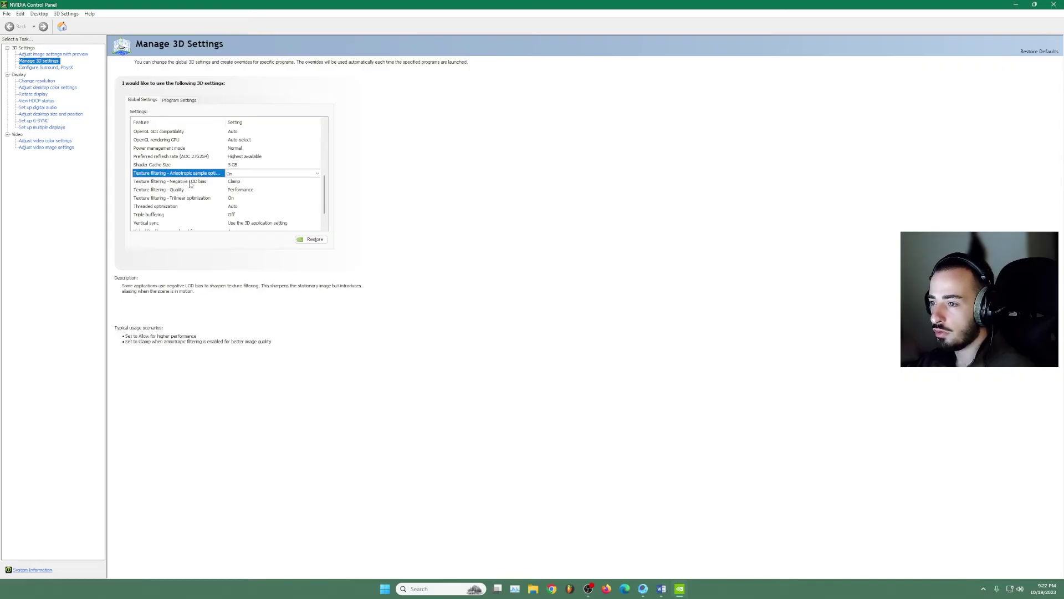
click(191, 182)
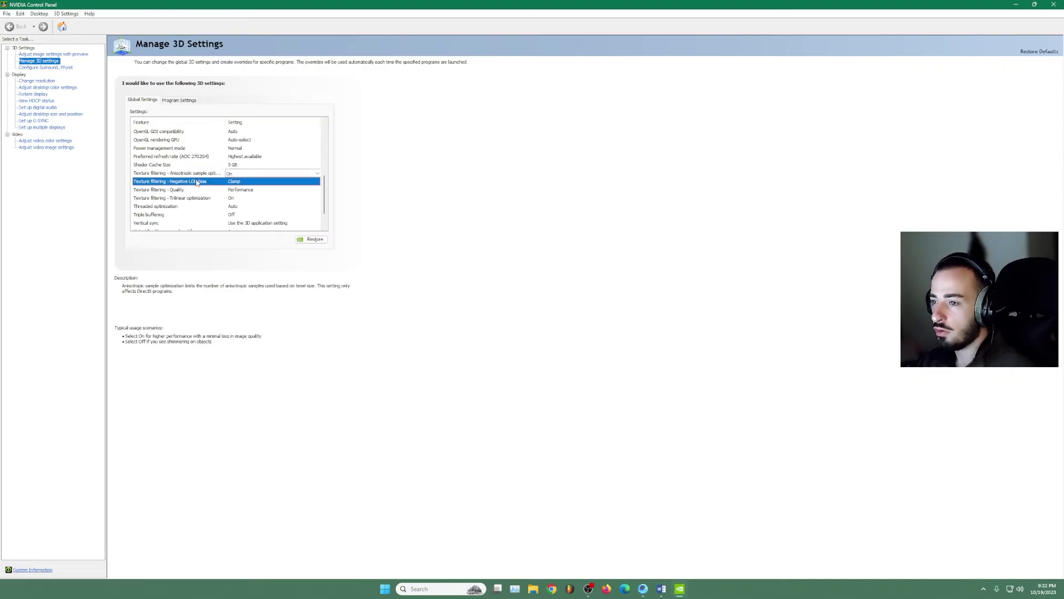
click(167, 193)
click(238, 190)
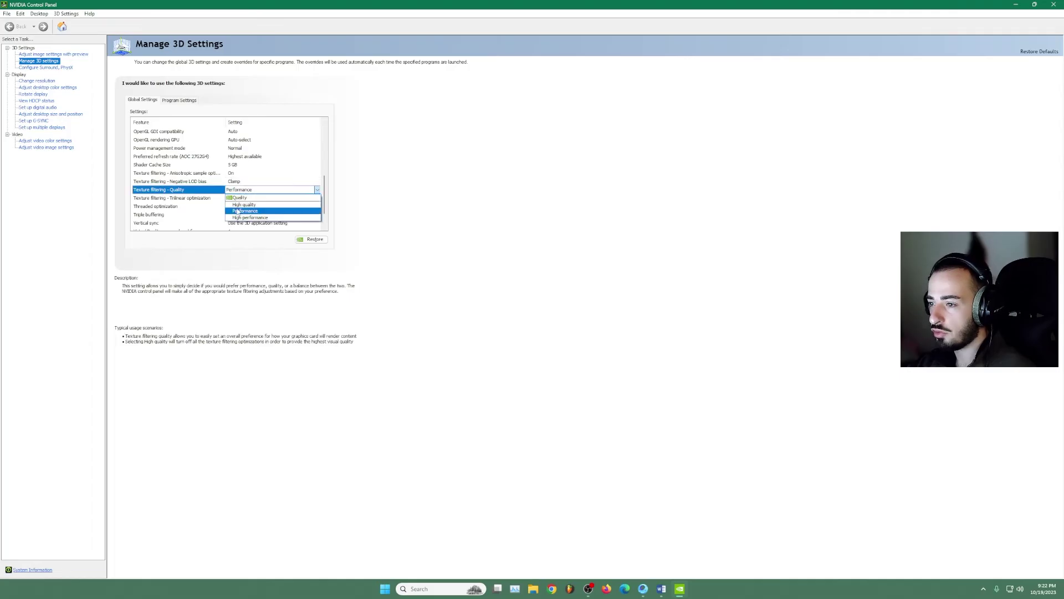
click(411, 198)
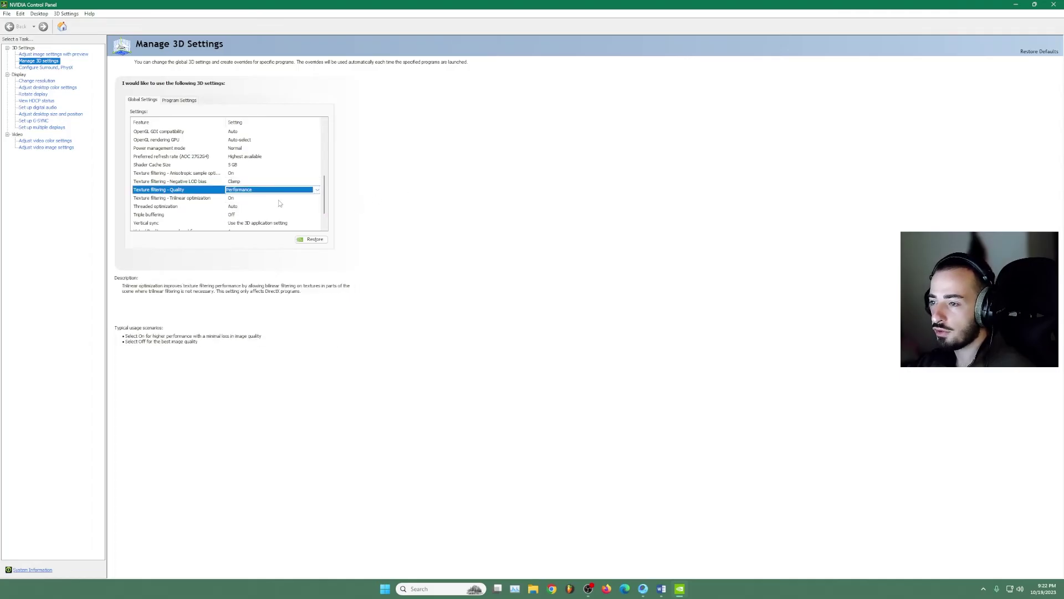
click(215, 200)
scroll(201, 202, down, 1)
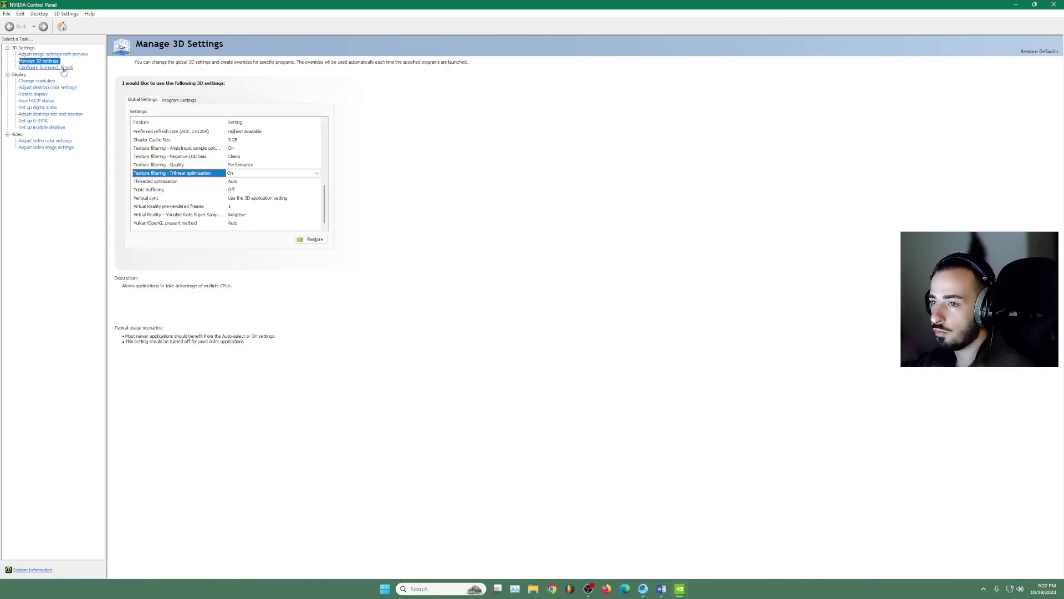
- Open the Change Resolution page and look through the resolutions offered for the AOC display, including the Dynamic Super Resolution ones
click(48, 82)
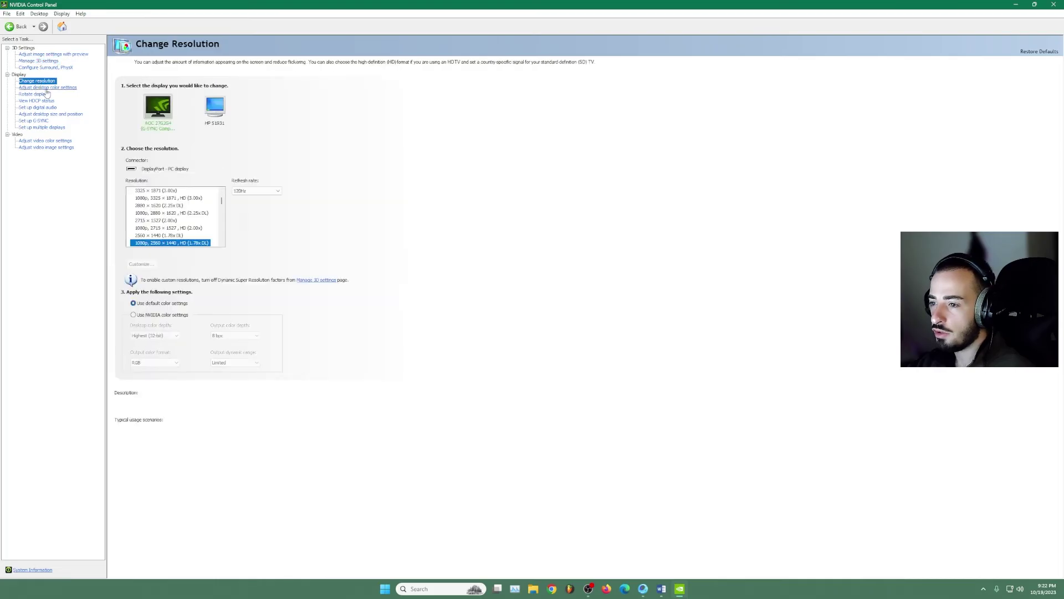
drag(221, 200, 221, 208)
scroll(144, 208, down, 5)
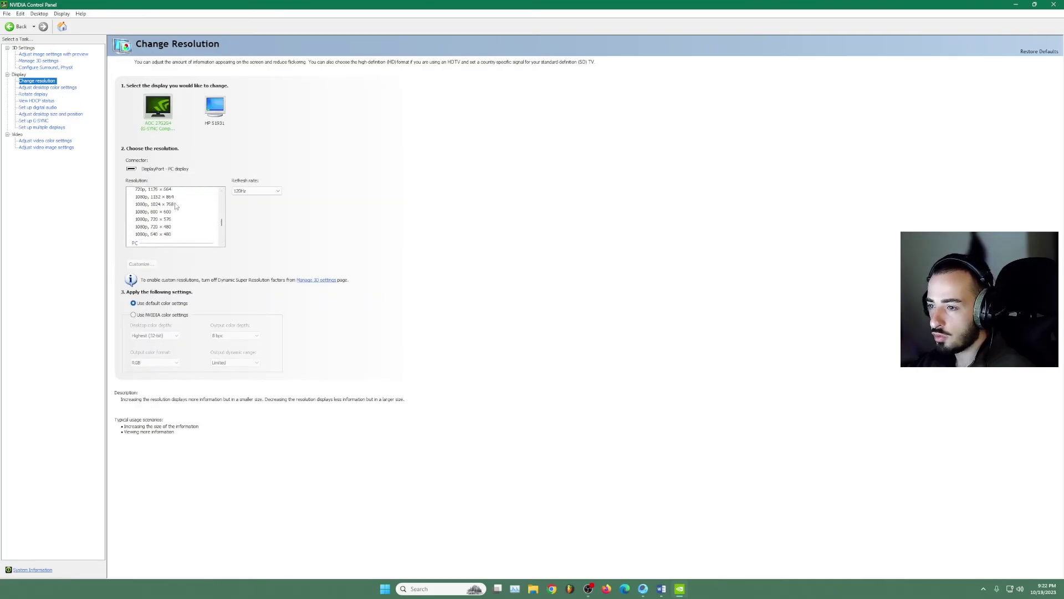
scroll(144, 209, up, 15)
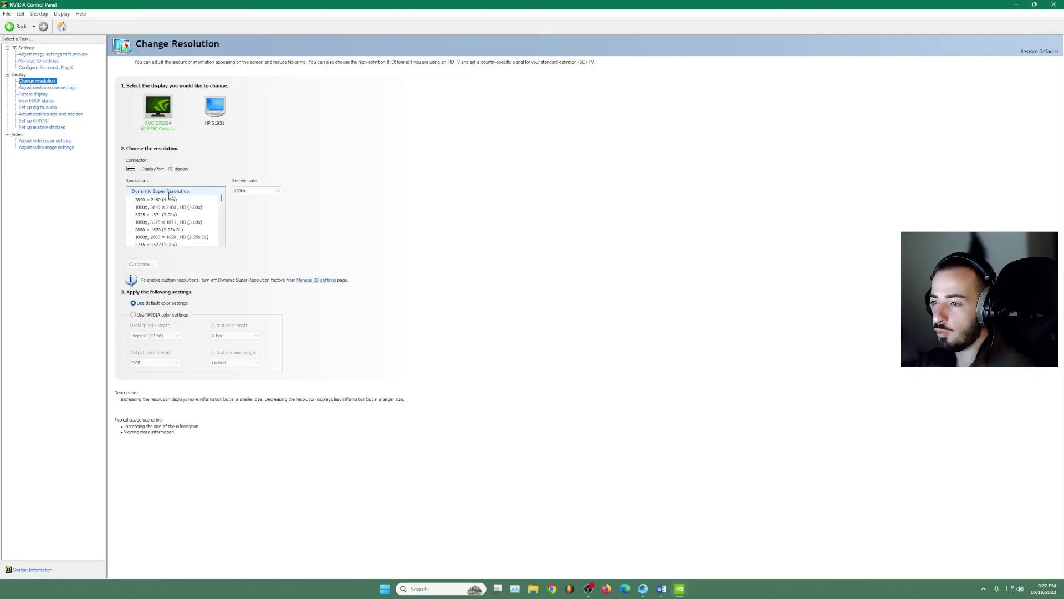
- Select the 1080p, 2560 × 1440, HD (1.78x DL) Dynamic Super Resolution entry for the AOC display
drag(223, 198, 219, 205)
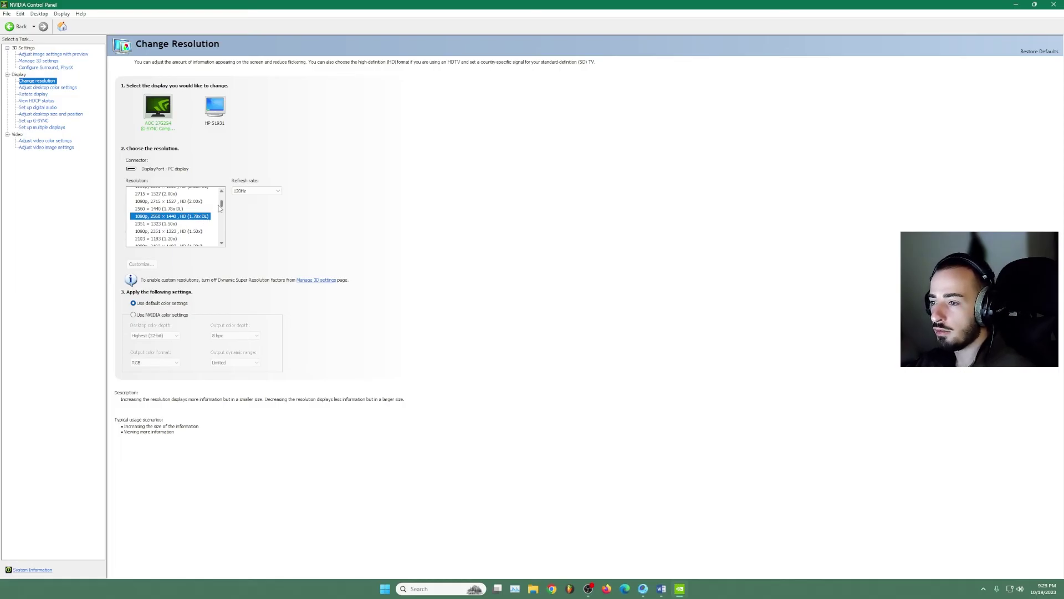
drag(220, 204, 220, 204)
click(205, 217)
scroll(205, 218, up, 2)
scroll(206, 221, down, 1)
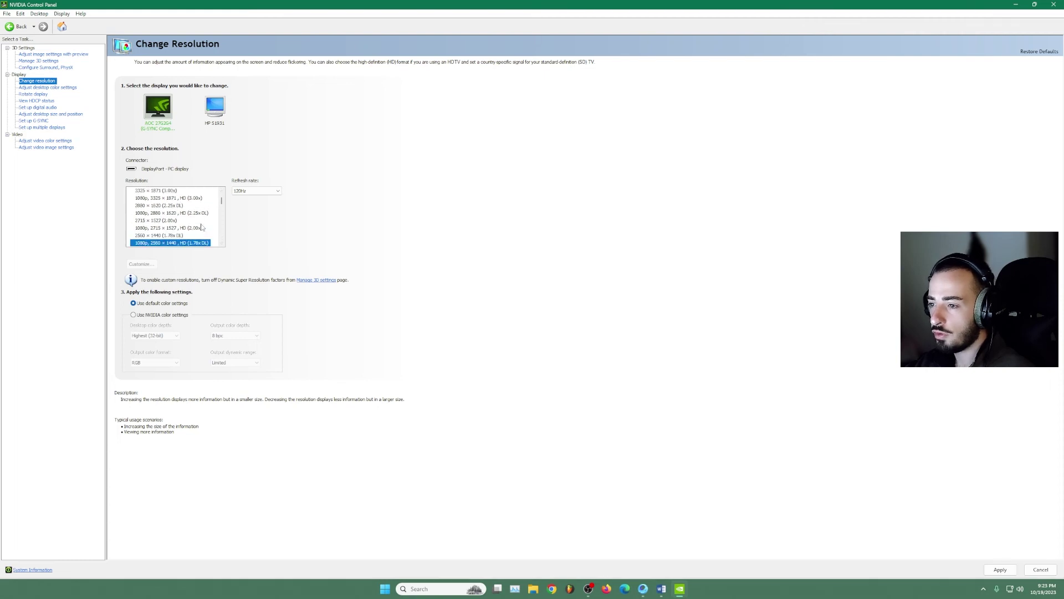
scroll(177, 214, up, 2)
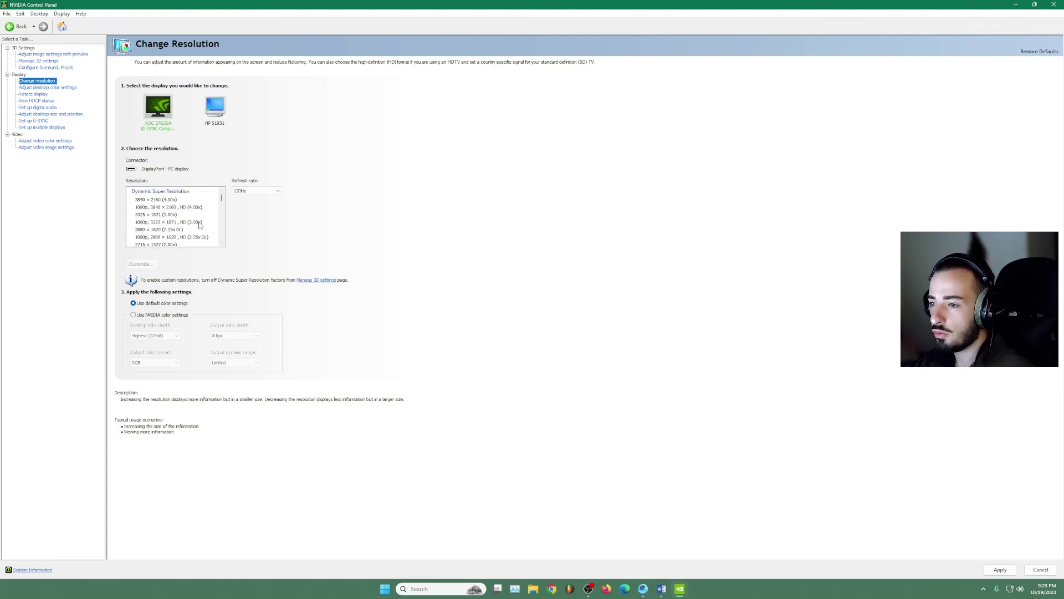
scroll(185, 211, down, 3)
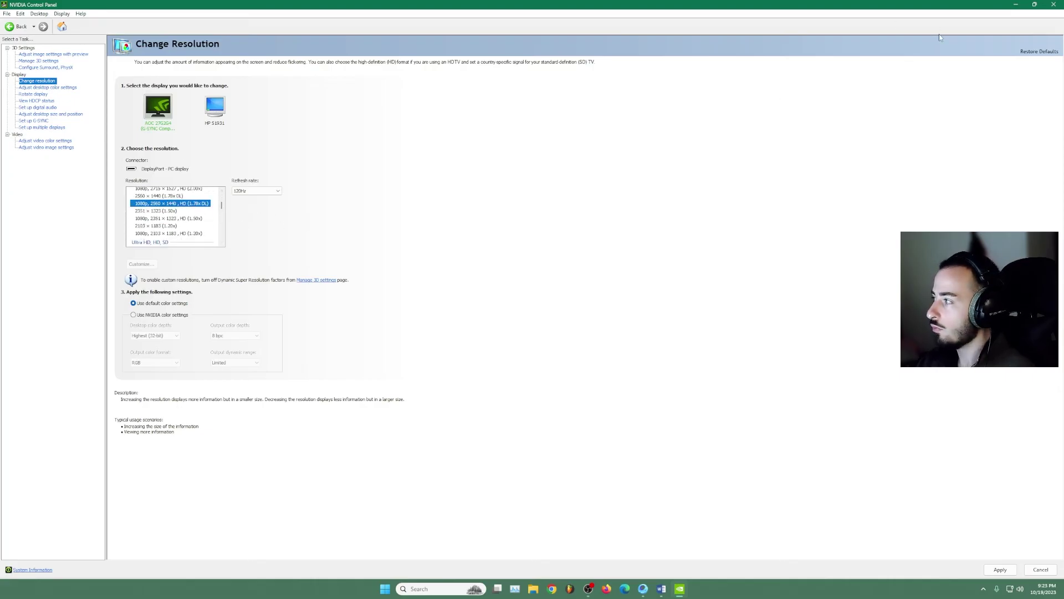
- Apply the new resolution to the AOC display and keep the changed desktop configuration
click(1052, 6)
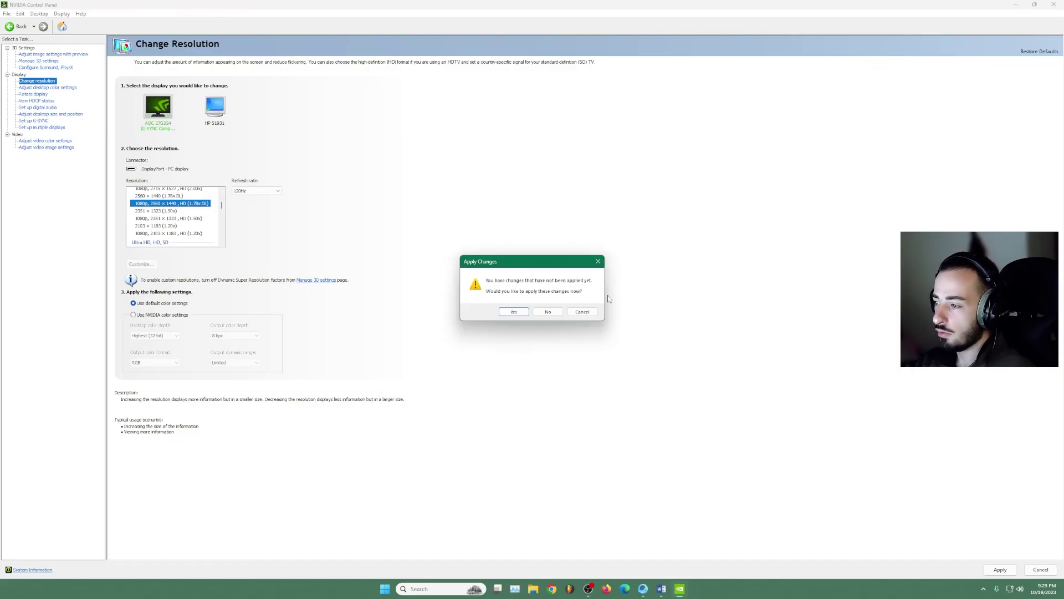
click(581, 312)
click(1007, 573)
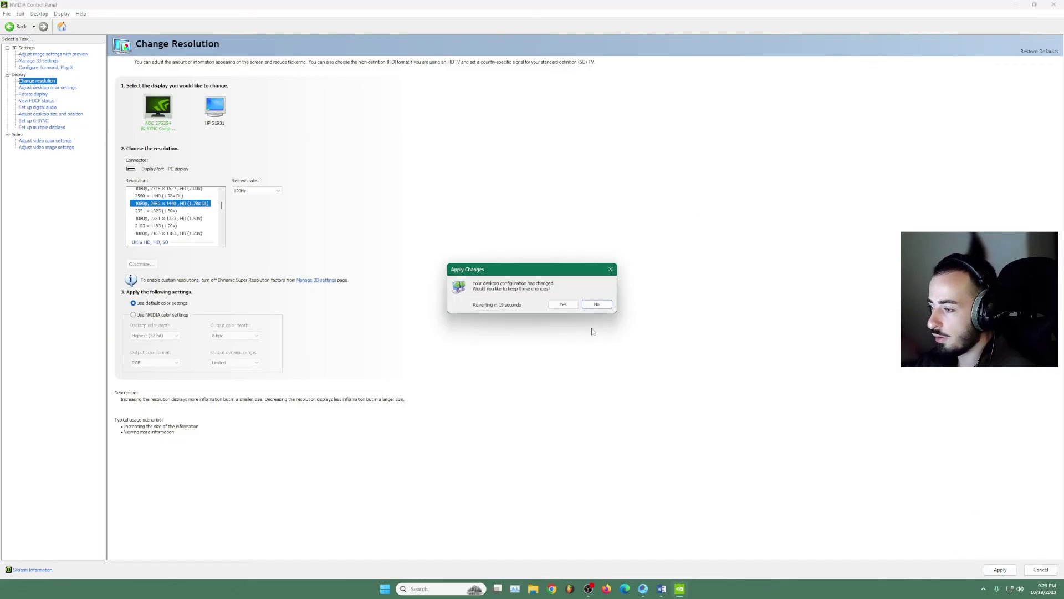
click(563, 304)
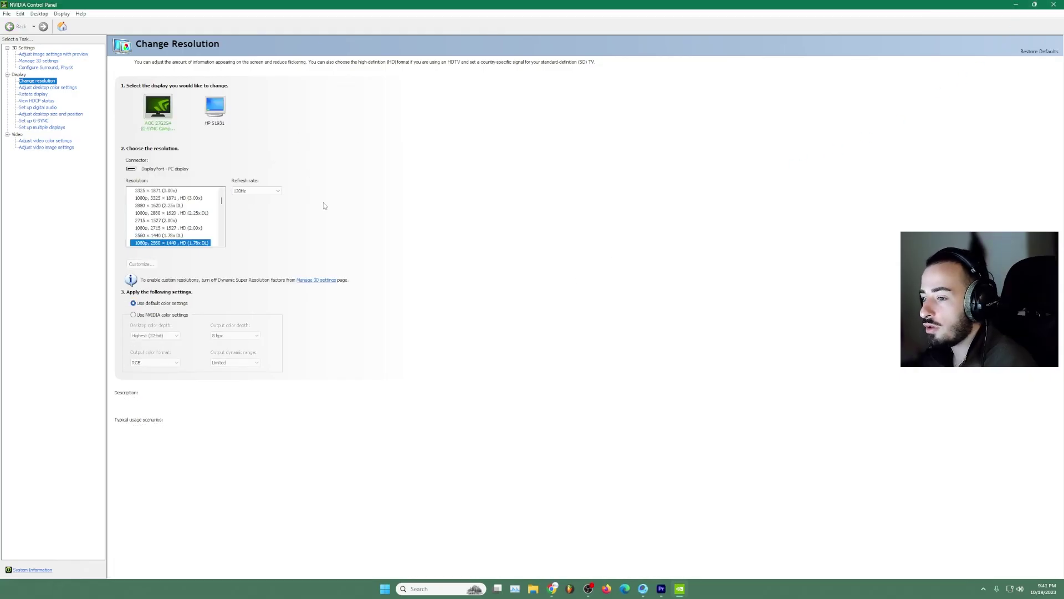
- Check the refresh rates available for the AOC display and keep the rate at 120 Hz
click(266, 191)
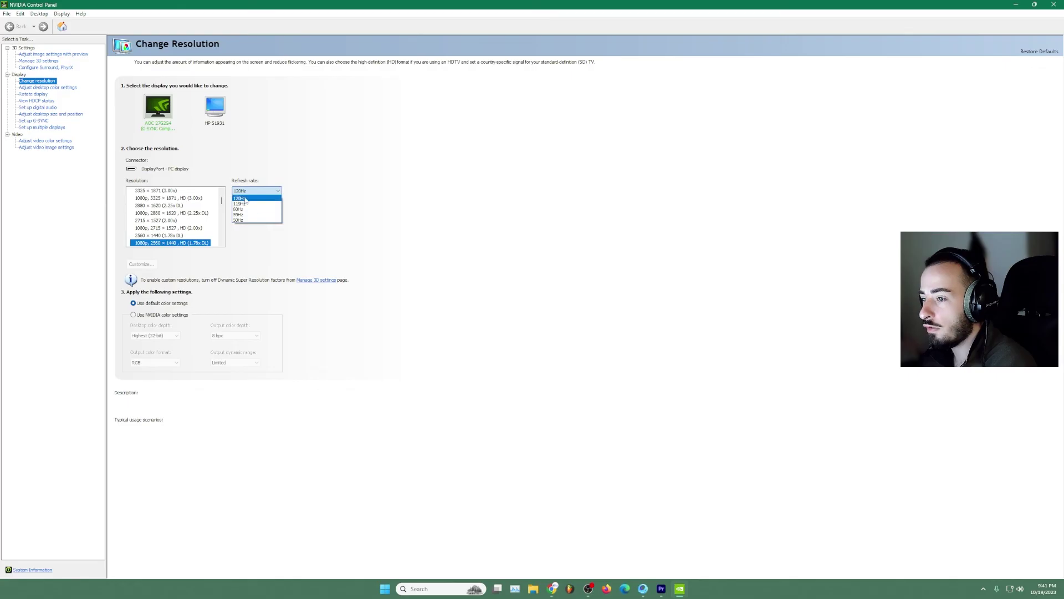
click(258, 180)
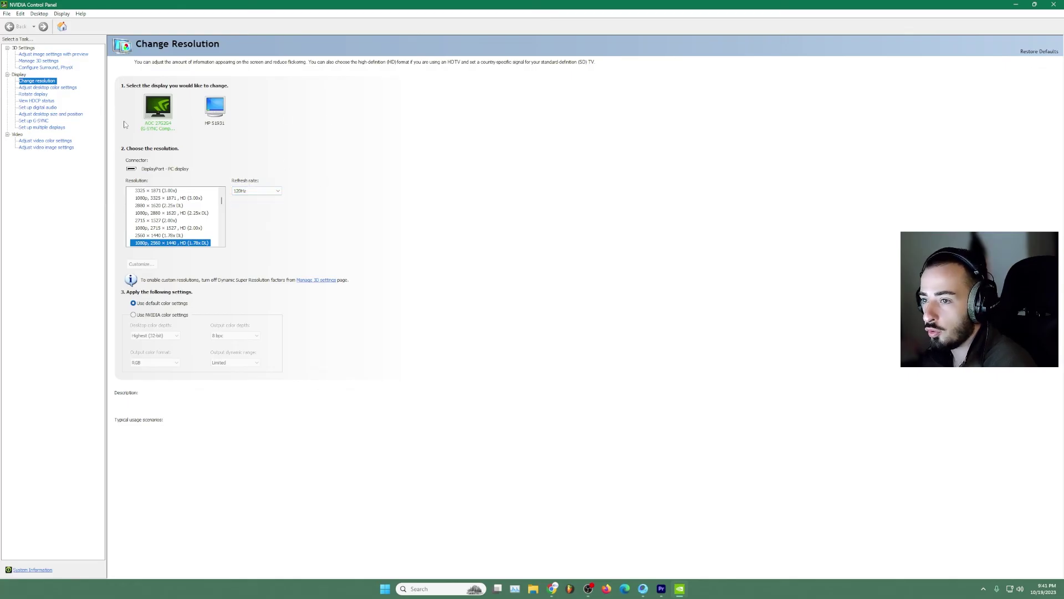
- Open the Adjust desktop color settings page
click(26, 88)
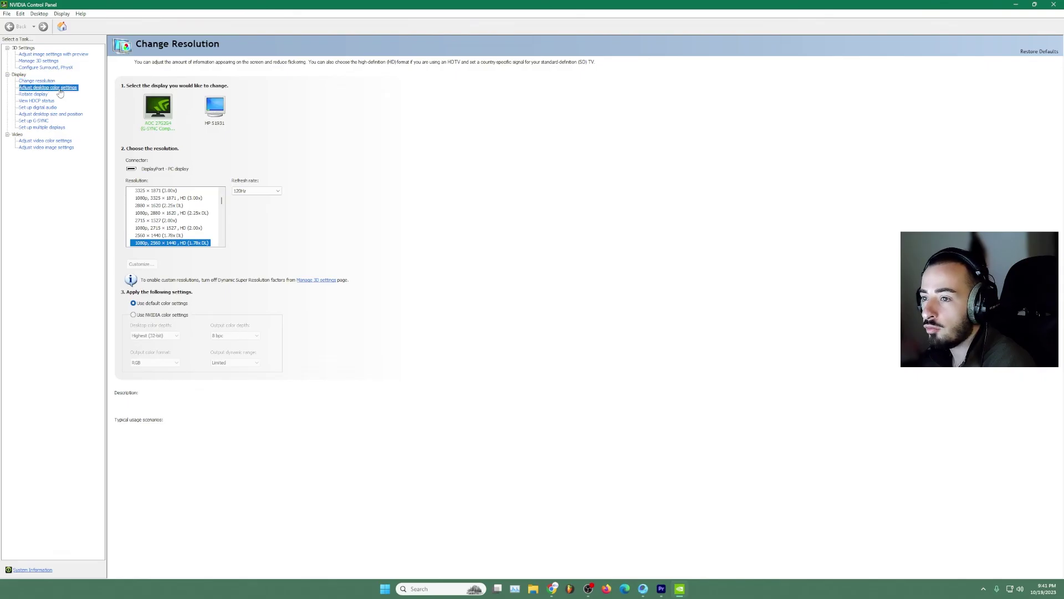